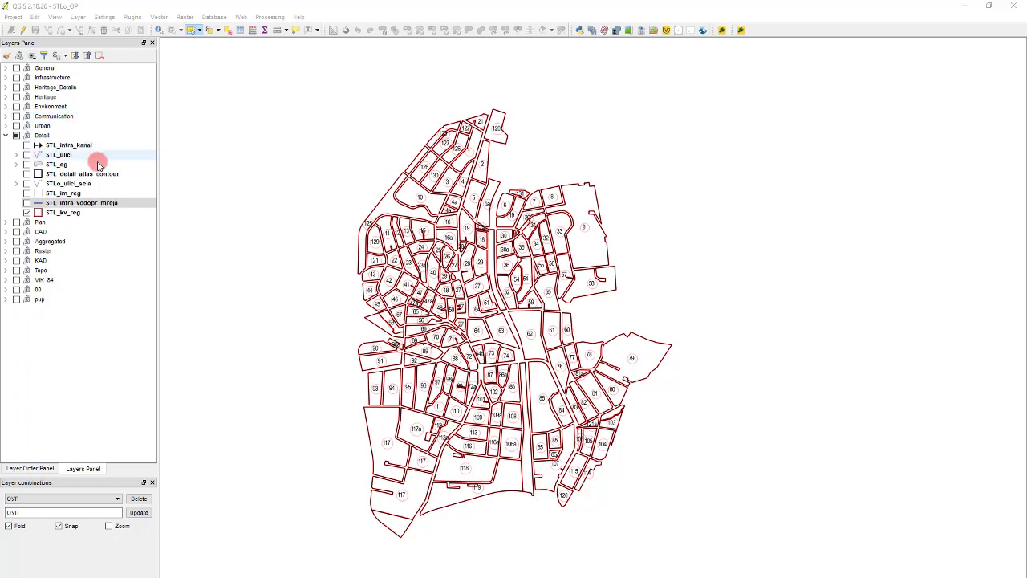
# Make STL_kv_reg the current layer and box-select all of its parcels across the map.
pyautogui.click(99, 154)
pyautogui.click(103, 212)
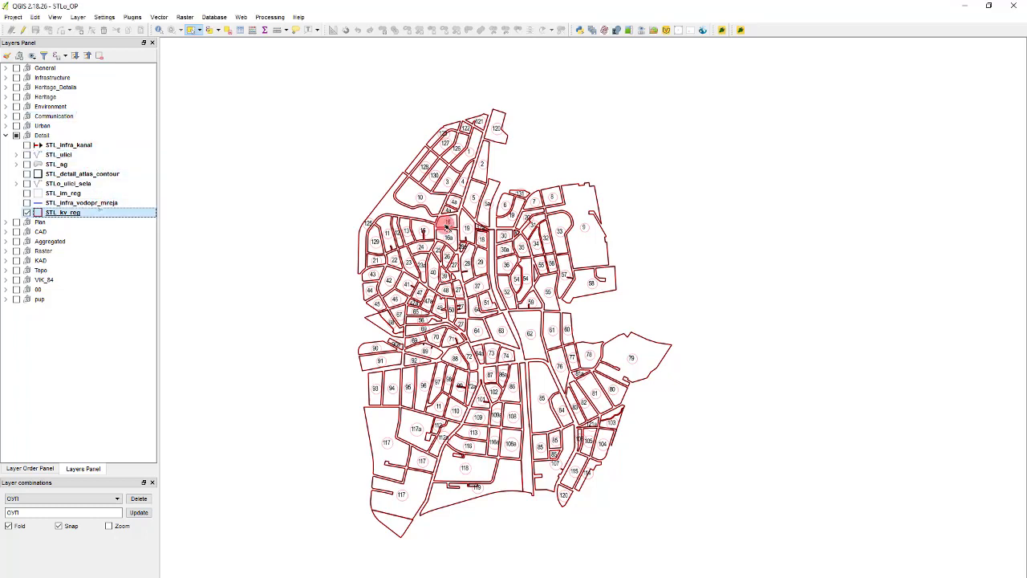
pyautogui.moveTo(676, 548); pyautogui.dragTo(270, 68)
pyautogui.scroll(1, 640, 199)
pyautogui.click(640, 197)
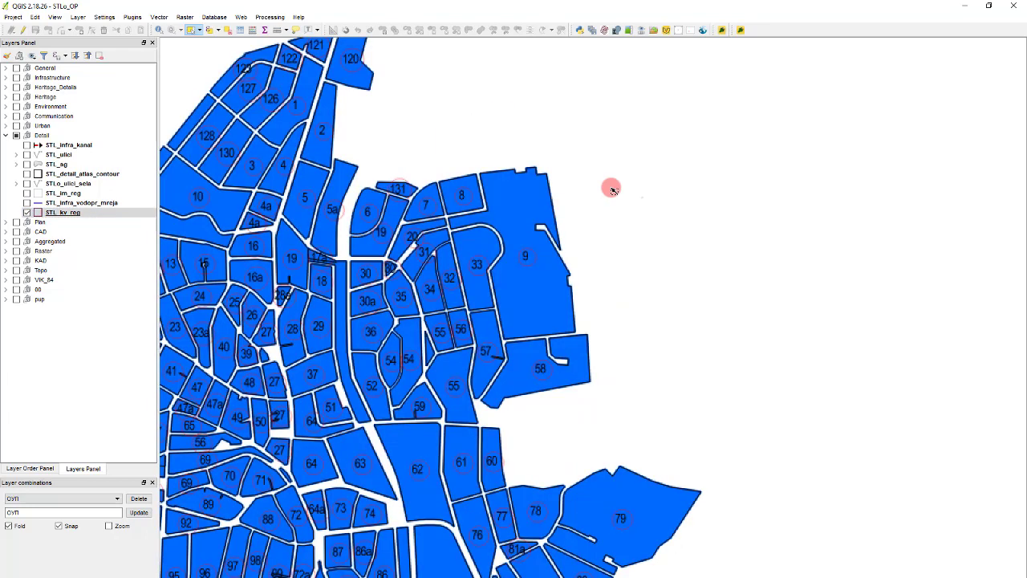
pyautogui.scroll(-1, 561, 163)
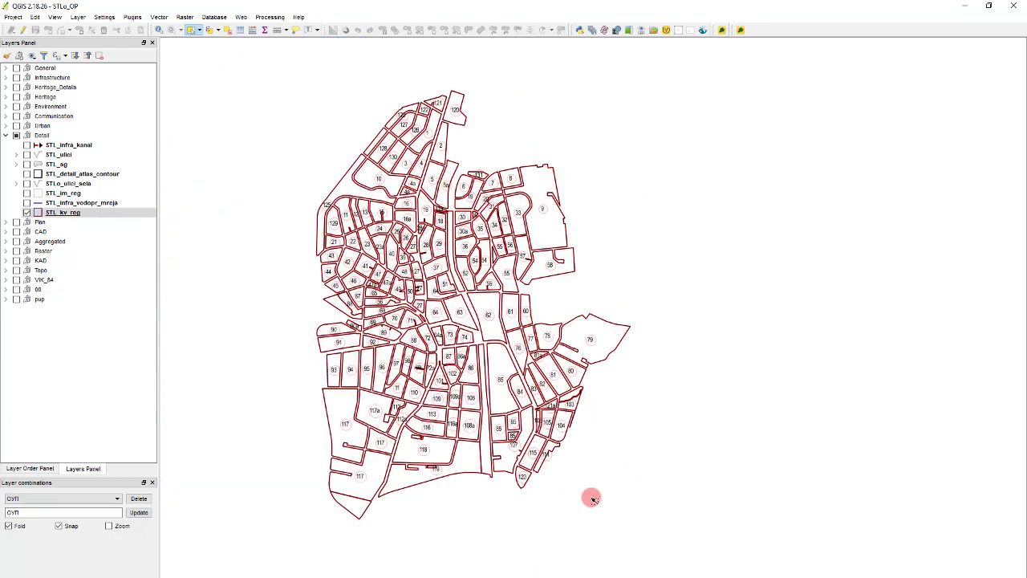
pyautogui.moveTo(634, 544); pyautogui.dragTo(252, 83)
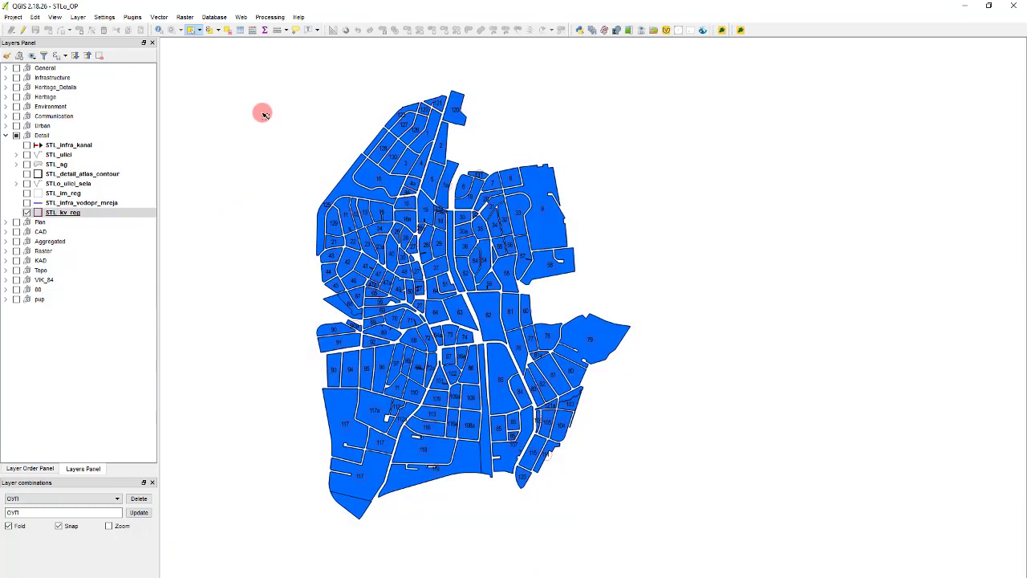
# Start editing STL_kv_reg and add a decimal-number field named area to its attribute table.
pyautogui.click(22, 29)
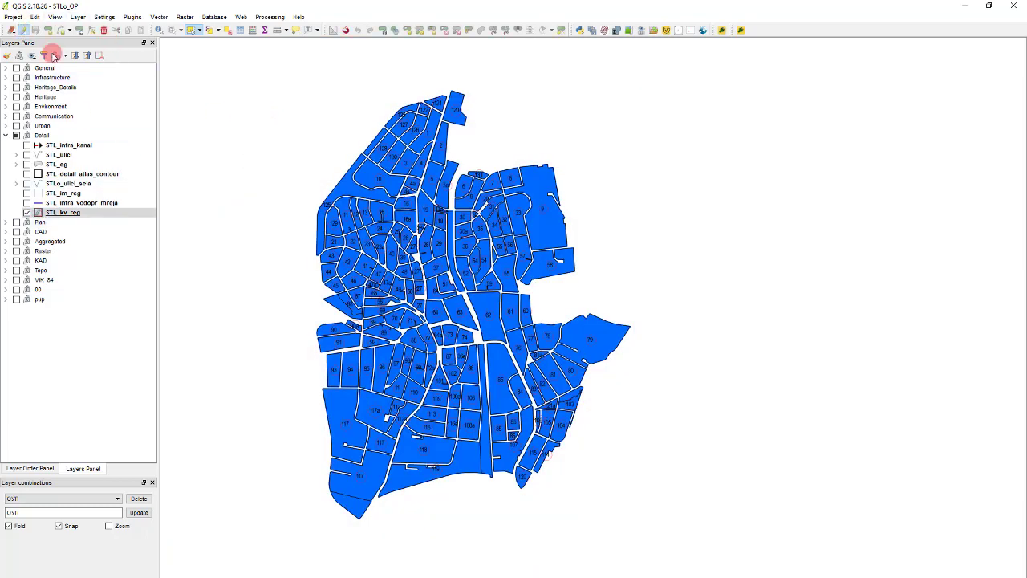
pyautogui.press('F6')
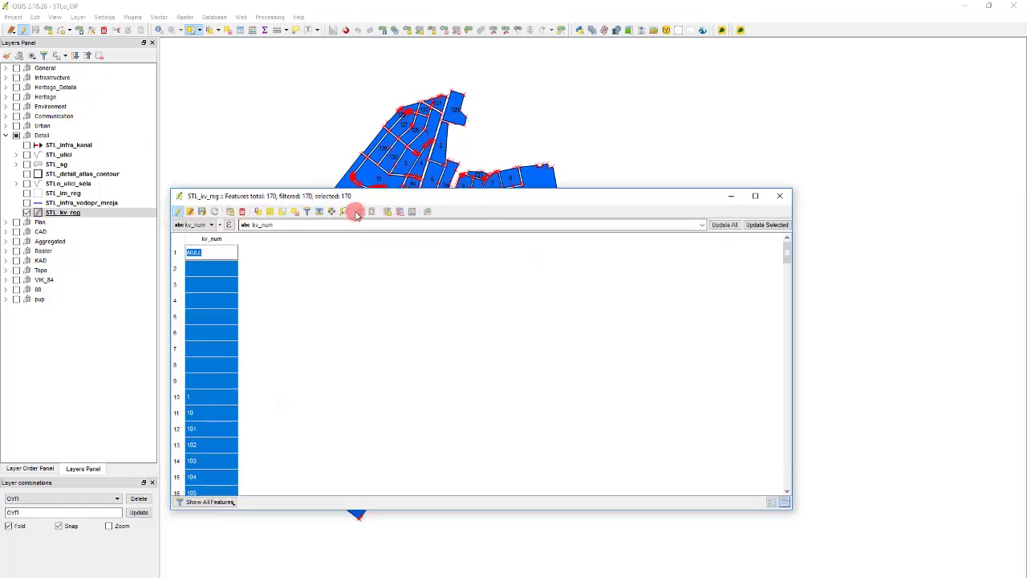
pyautogui.click(386, 211)
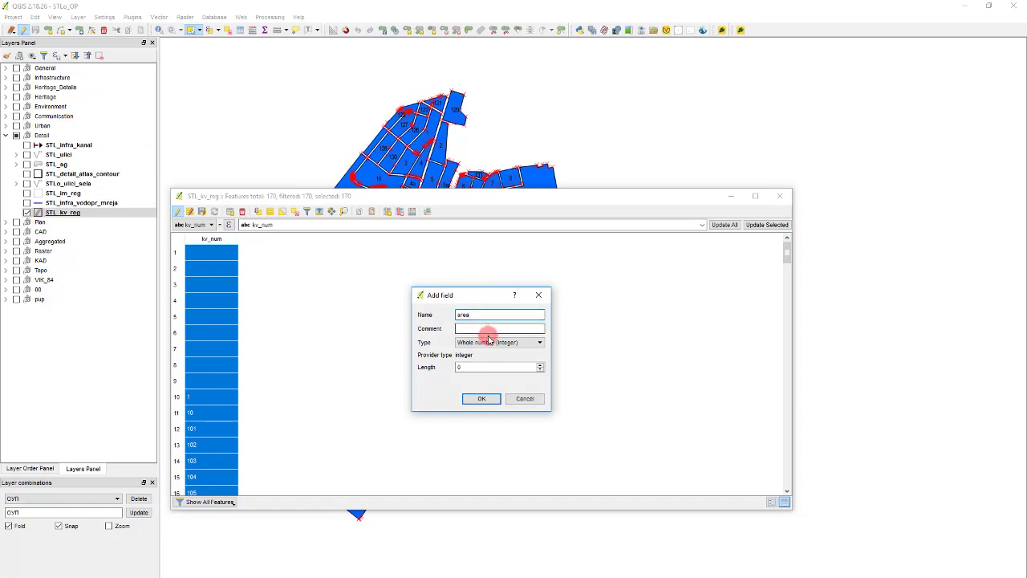
pyautogui.click(494, 342)
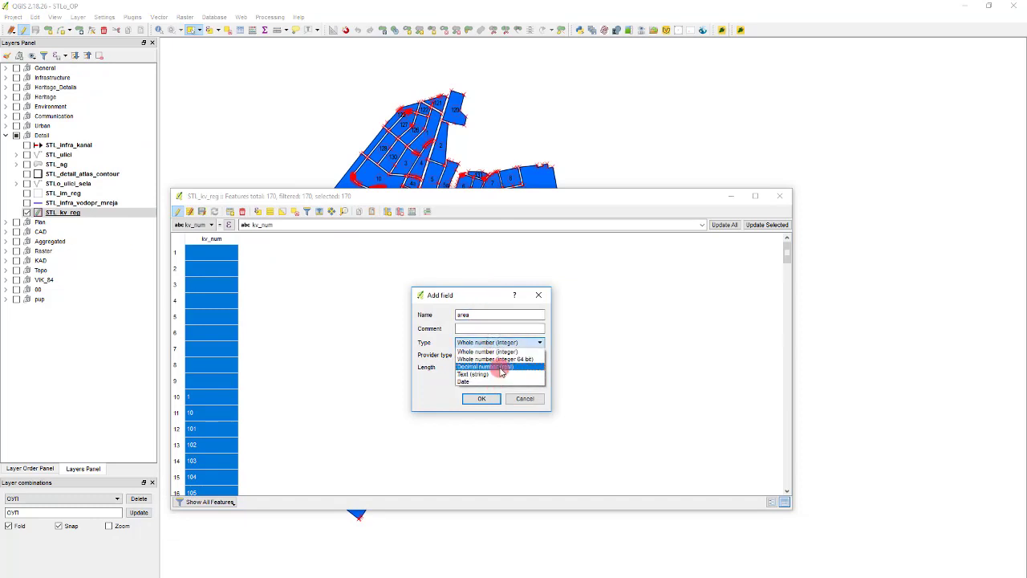
pyautogui.click(485, 365)
pyautogui.click(479, 398)
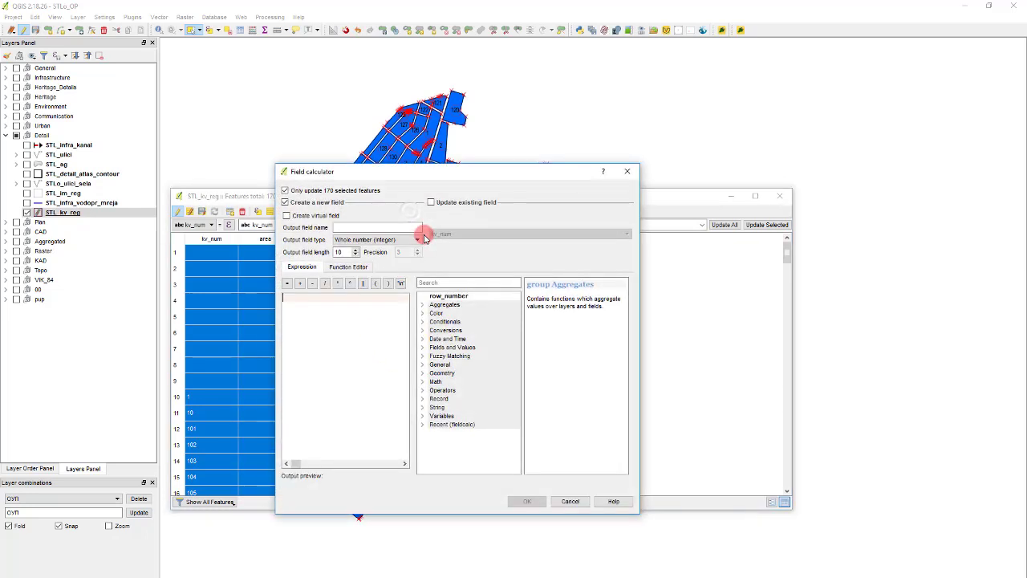
# Use the Field Calculator to fill the existing area field with the $area expression for all parcels.
pyautogui.click(462, 204)
pyautogui.click(459, 233)
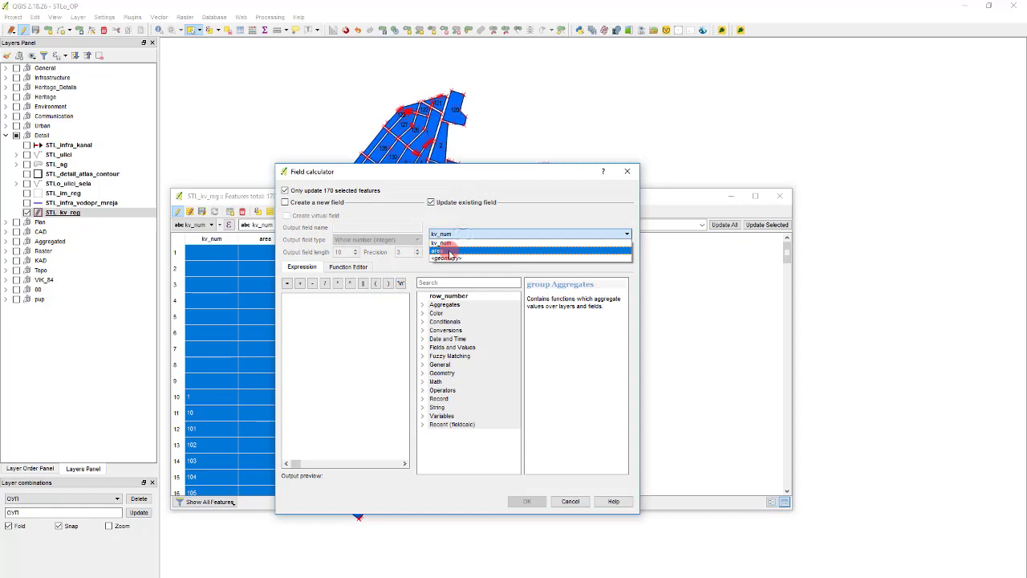
pyautogui.click(449, 259)
pyautogui.doubleClick(462, 347)
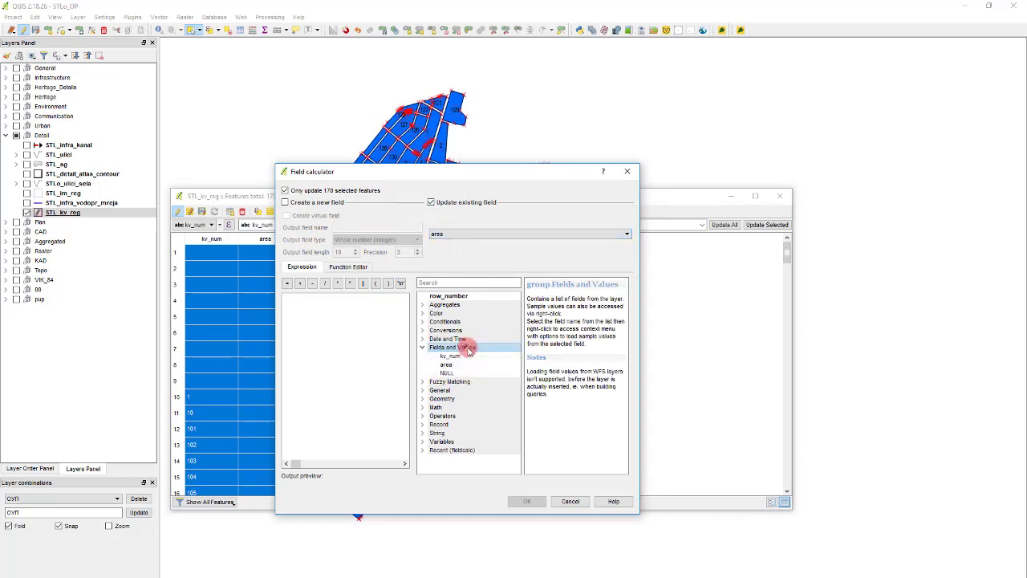
pyautogui.doubleClick(455, 348)
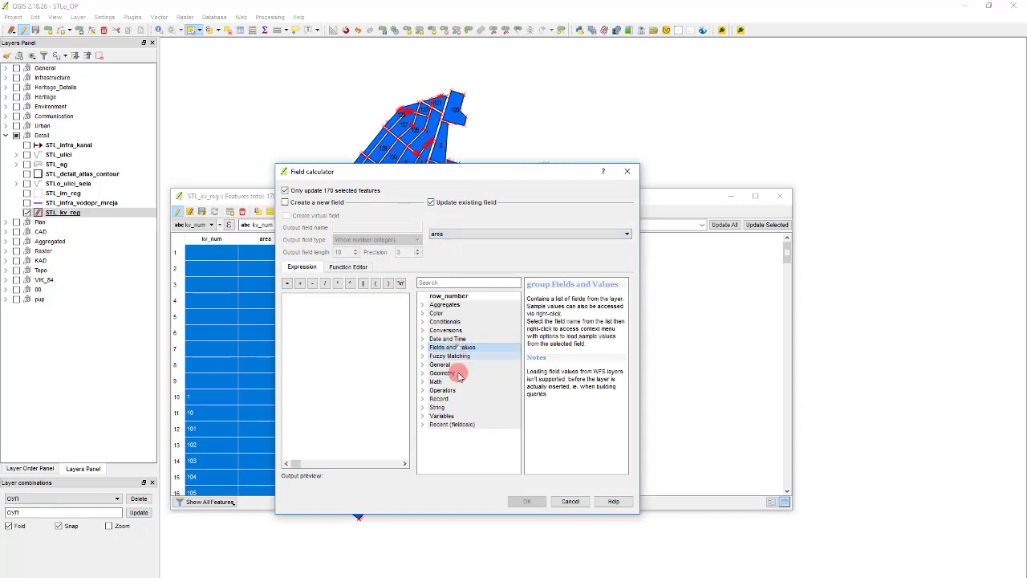
pyautogui.doubleClick(443, 373)
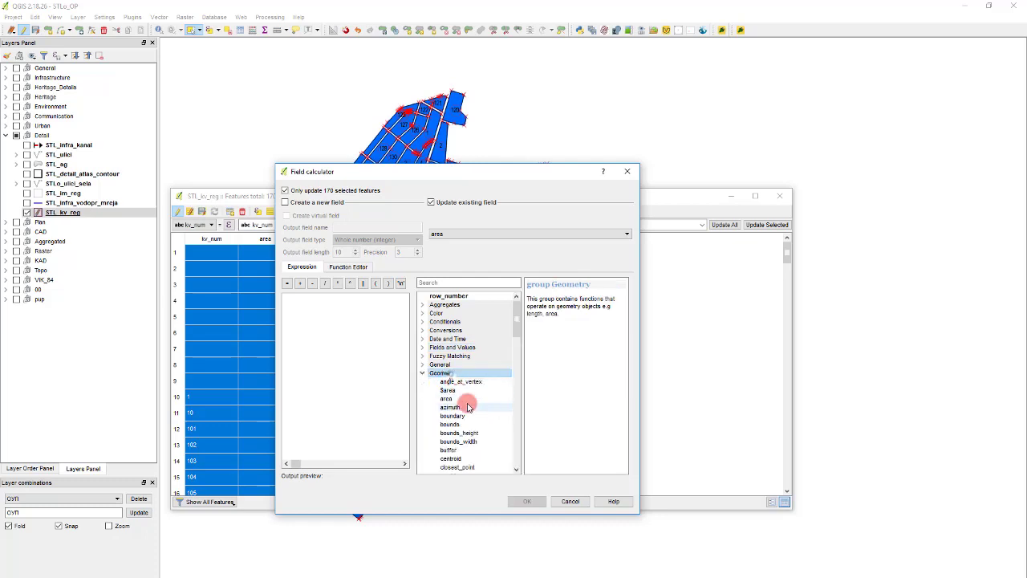
pyautogui.click(454, 391)
pyautogui.doubleClick(454, 390)
pyautogui.click(527, 503)
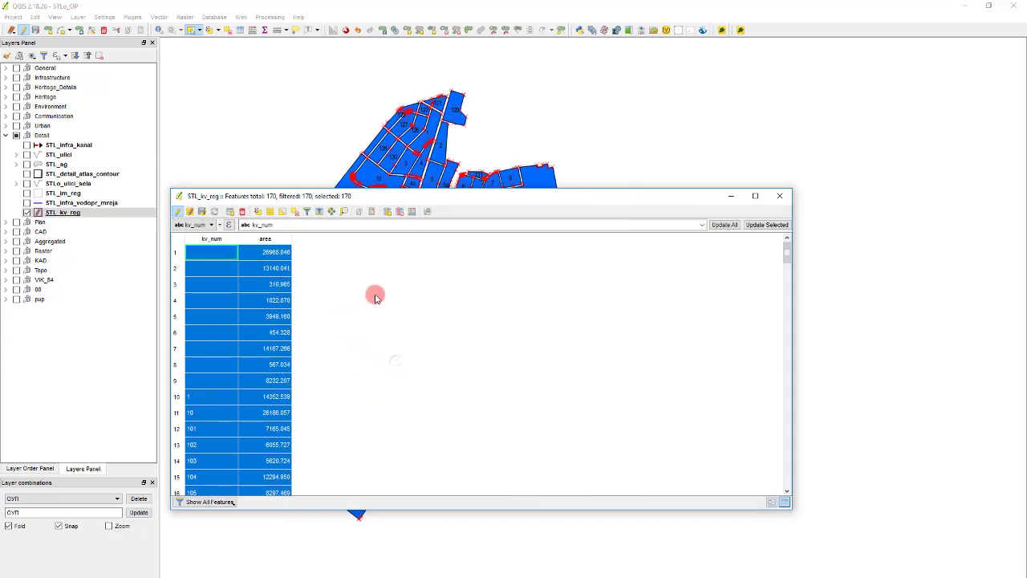
pyautogui.scroll(-2, 374, 294)
# Stop editing STL_kv_reg and save the calculated area values.
pyautogui.click(180, 212)
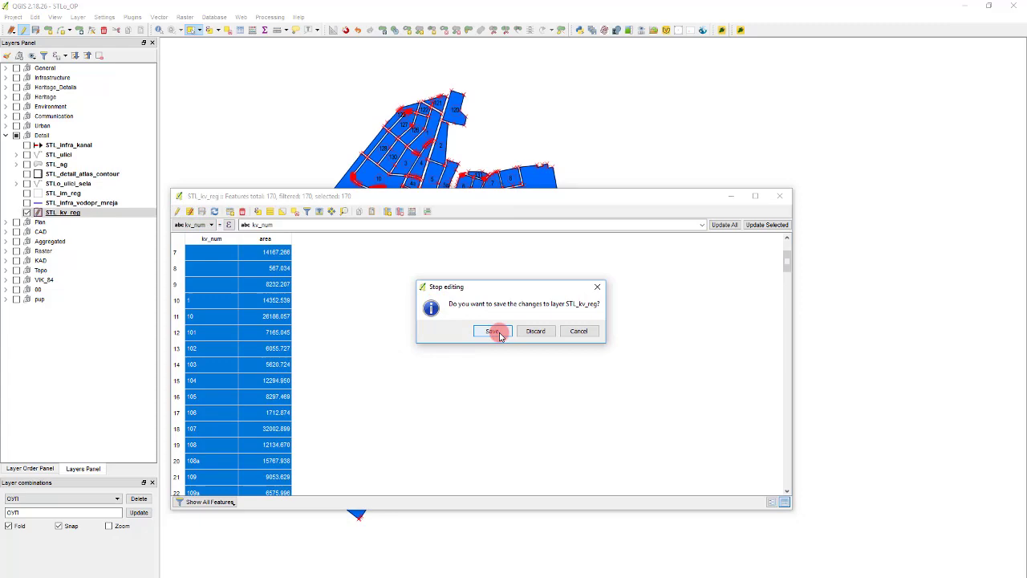
pyautogui.click(493, 332)
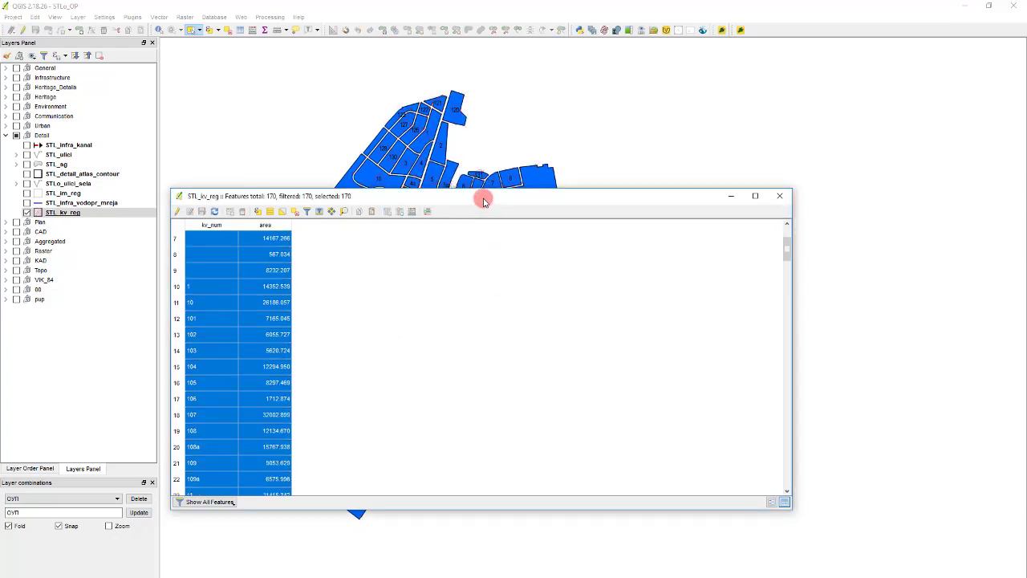
pyautogui.moveTo(482, 201); pyautogui.dragTo(585, 397)
pyautogui.moveTo(475, 393); pyautogui.dragTo(404, 184)
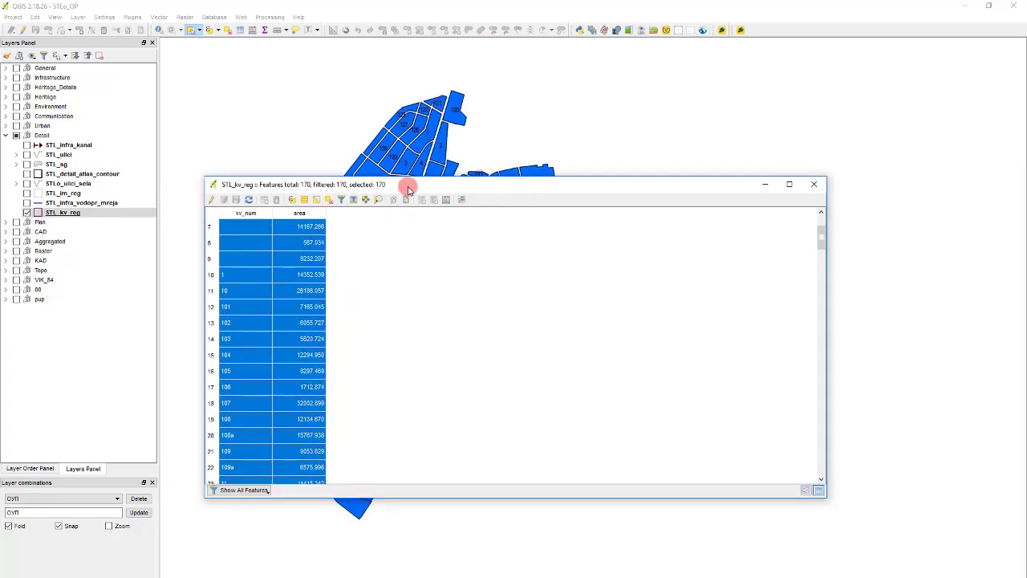
# Turn editing back on for STL_kv_reg and bring the main map window forward.
pyautogui.click(213, 200)
pyautogui.scroll(-20, 406, 276)
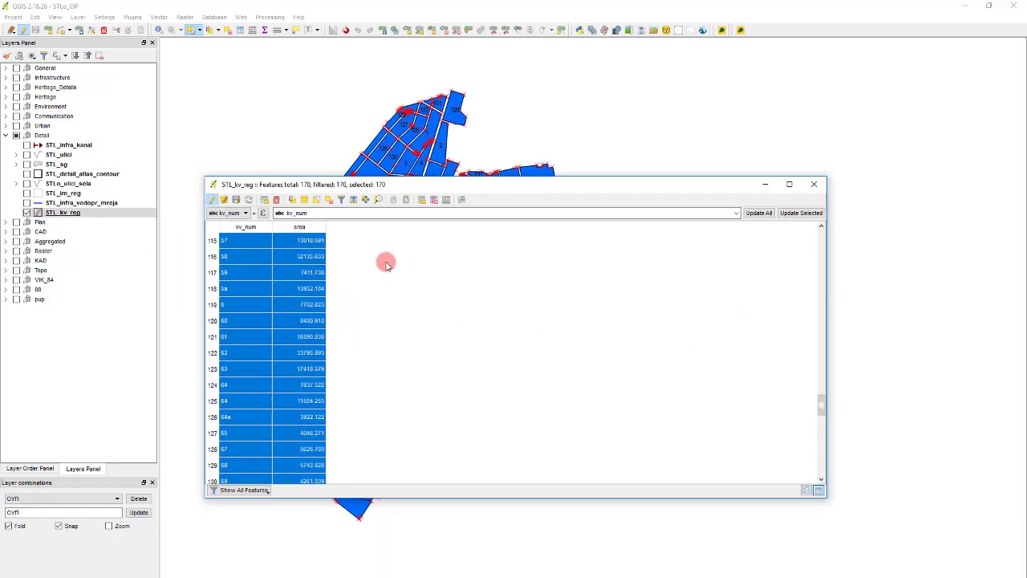
pyautogui.click(480, 8)
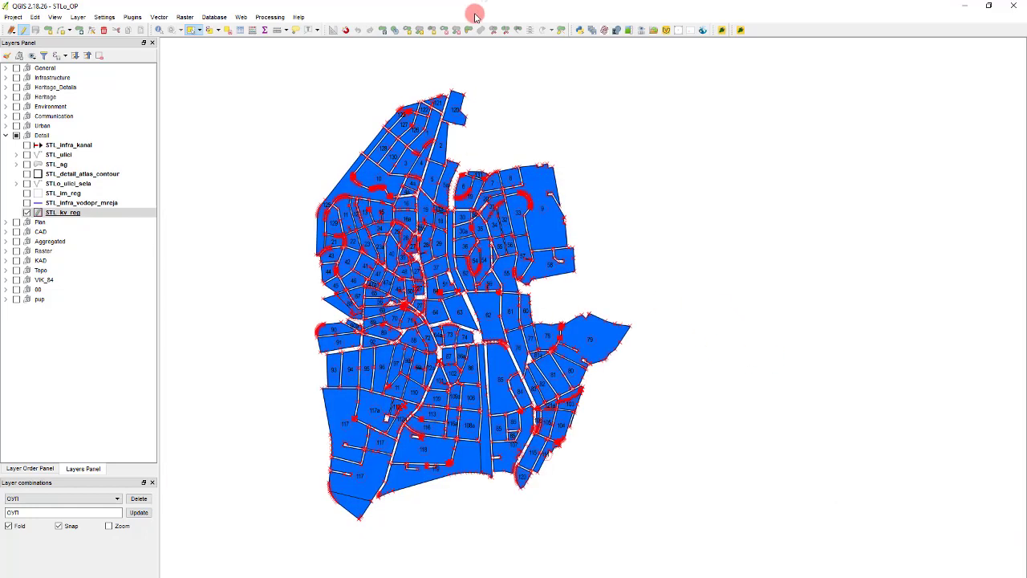
# Try merging the selected parcels, then select parcels 120–127, 1 and 2 at the top of the map.
pyautogui.click(516, 30)
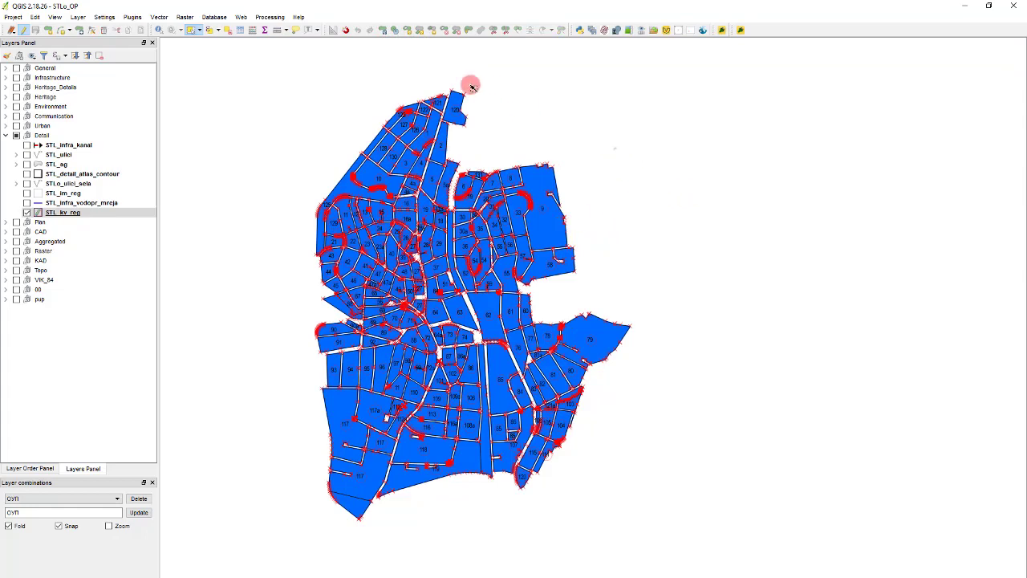
pyautogui.scroll(3, 470, 87)
pyautogui.moveTo(535, 298); pyautogui.dragTo(293, 90)
pyautogui.moveTo(665, 190); pyautogui.dragTo(820, 213)
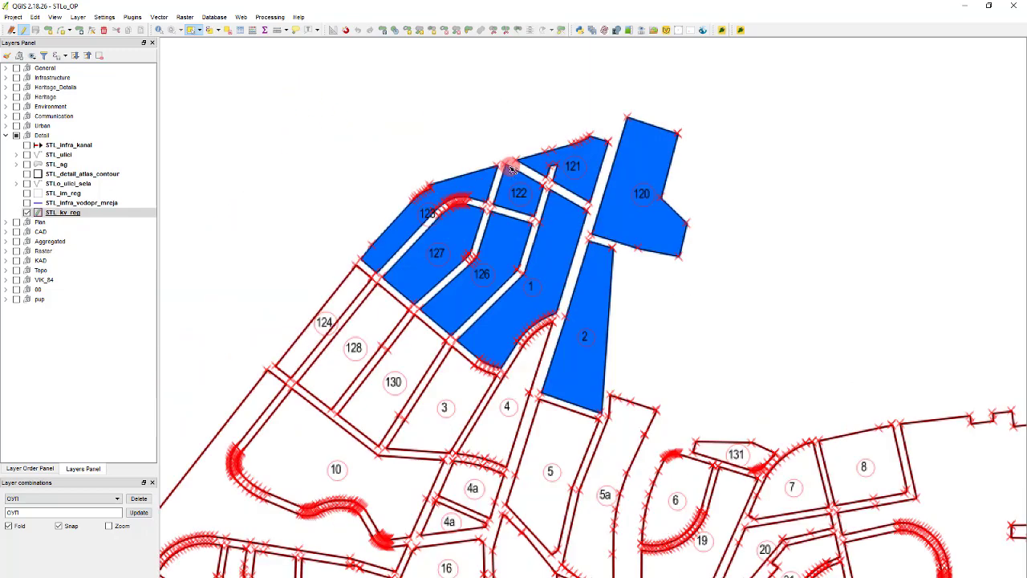
pyautogui.click(701, 257)
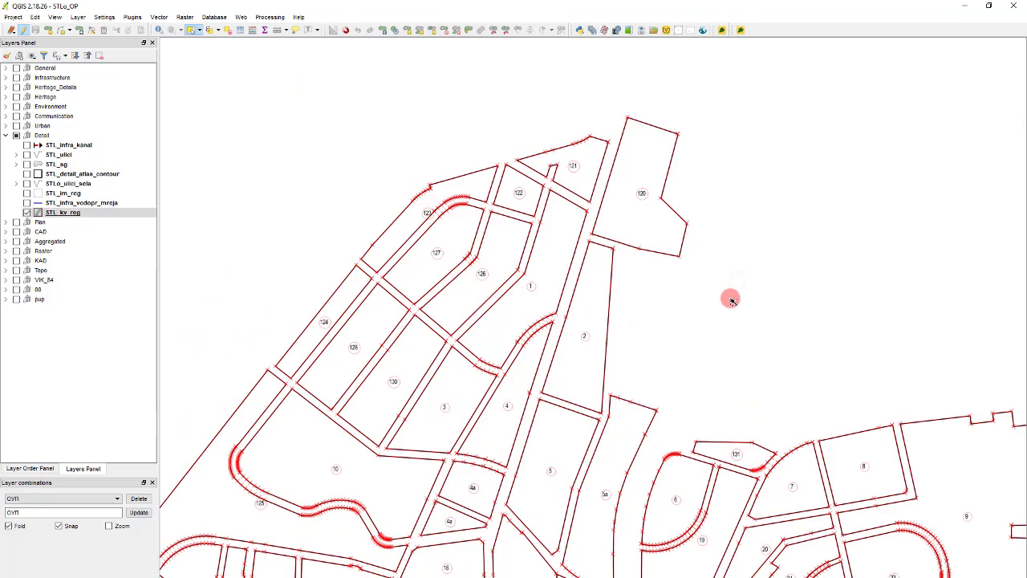
pyautogui.moveTo(730, 298); pyautogui.dragTo(401, 97)
# Reselect parcels 120–127, 1 and 2, attempt the merge with Ctrl+M, then clear the selection.
pyautogui.scroll(-4, 554, 147)
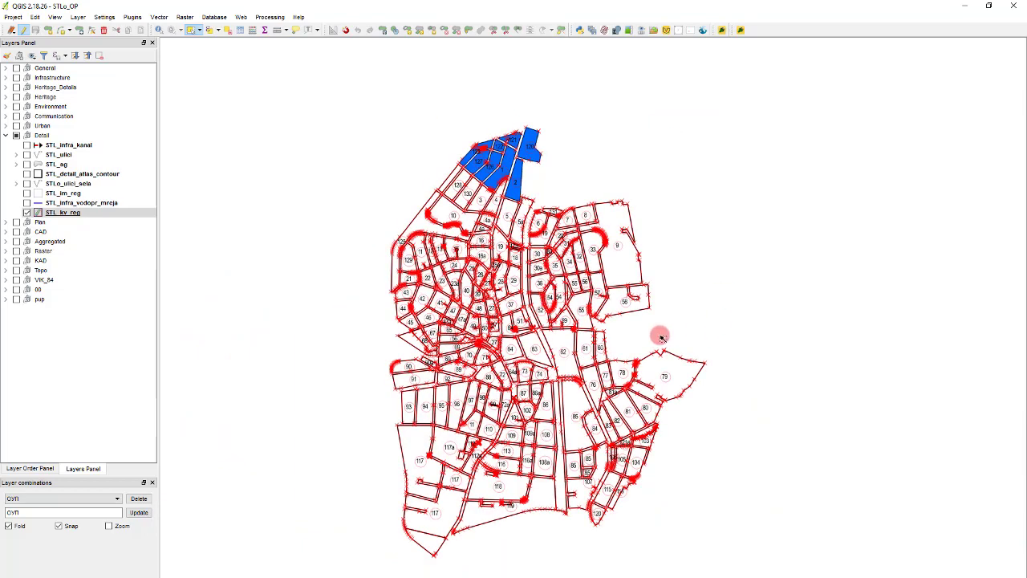
pyautogui.scroll(4, 523, 272)
pyautogui.scroll(-2, 524, 244)
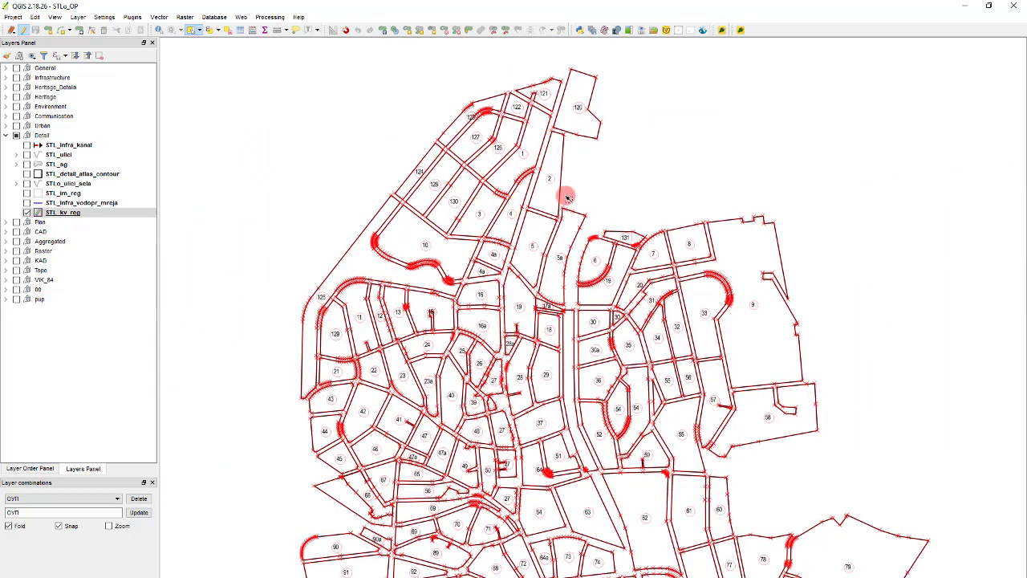
pyautogui.scroll(-2, 511, 209)
pyautogui.scroll(4, 613, 260)
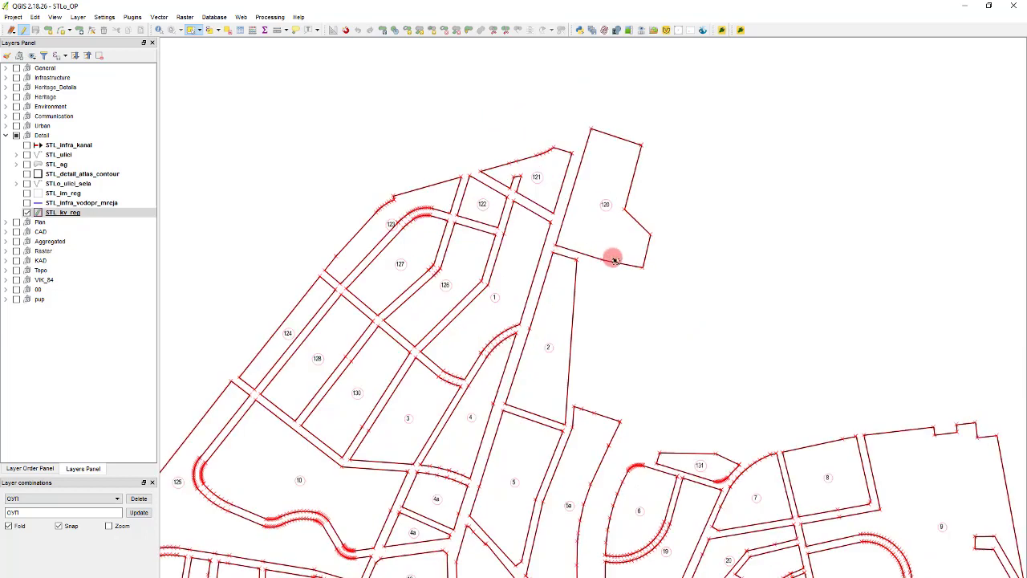
pyautogui.moveTo(679, 286); pyautogui.dragTo(352, 117)
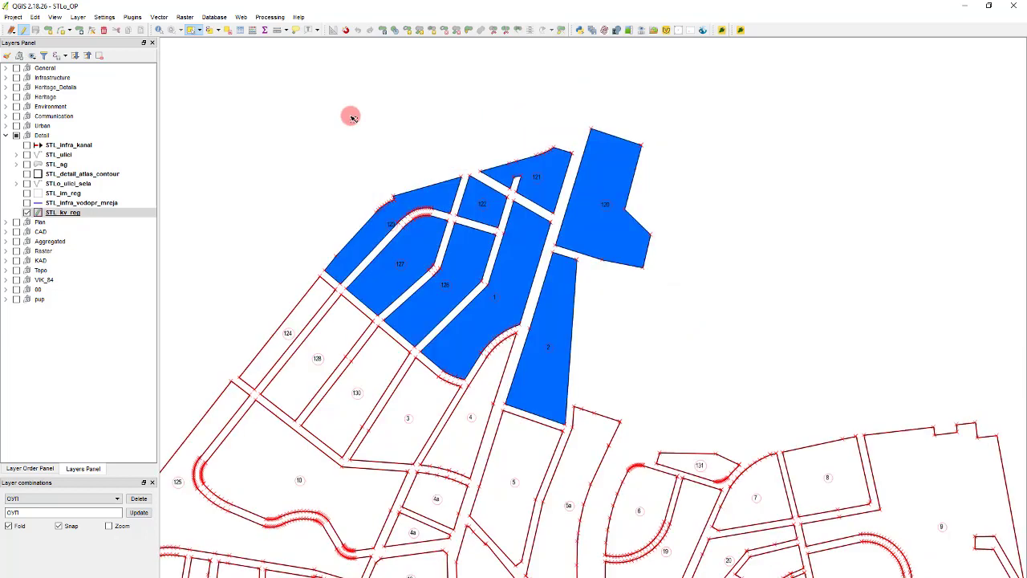
pyautogui.hotkey('ctrl', 'm')
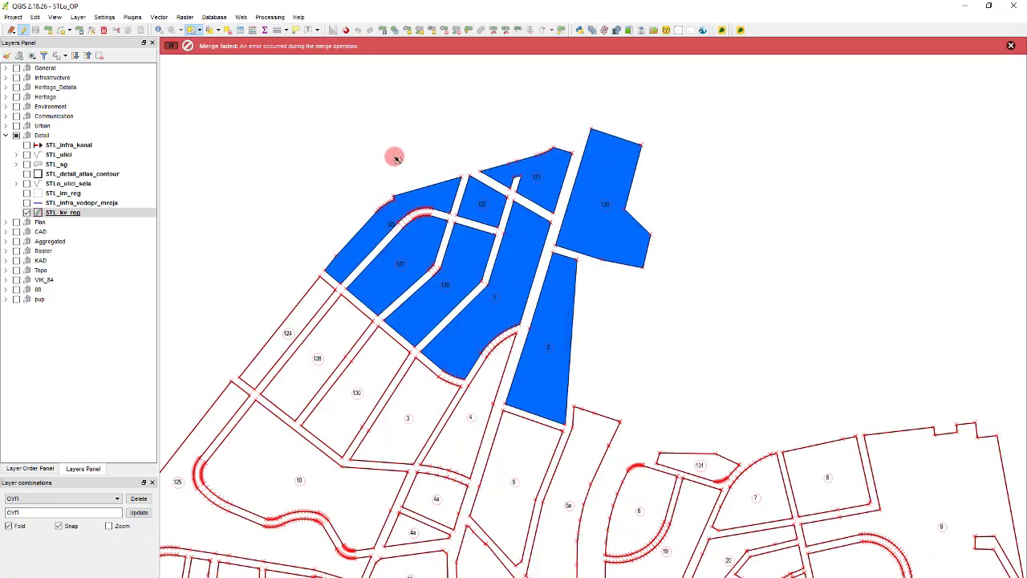
pyautogui.click(556, 212)
# Merge parcels 124, 128, 130, 3 and 10 with the area set to Sum, then select the merged parcel.
pyautogui.moveTo(374, 408); pyautogui.dragTo(264, 355)
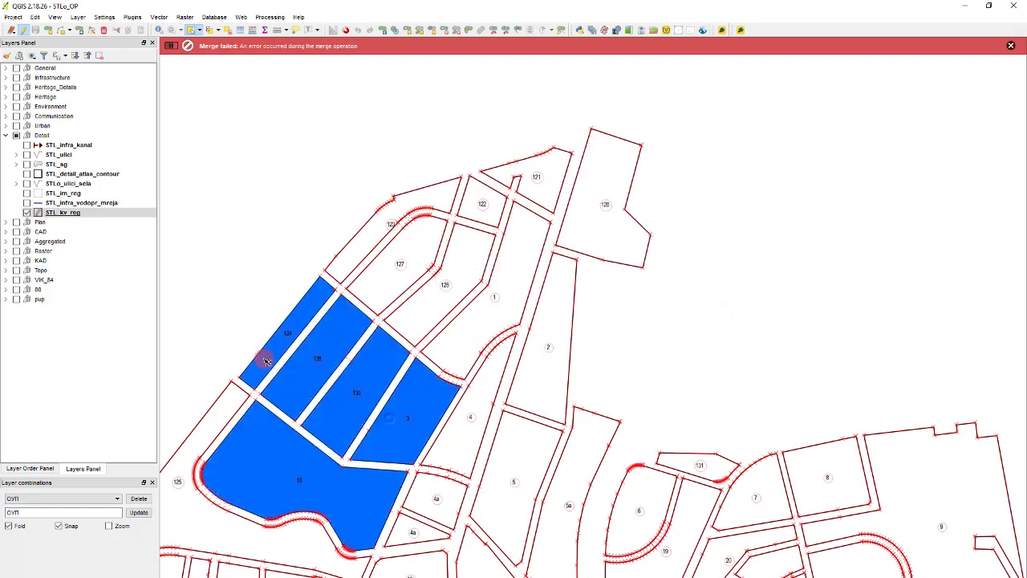
pyautogui.hotkey('ctrl', 'm')
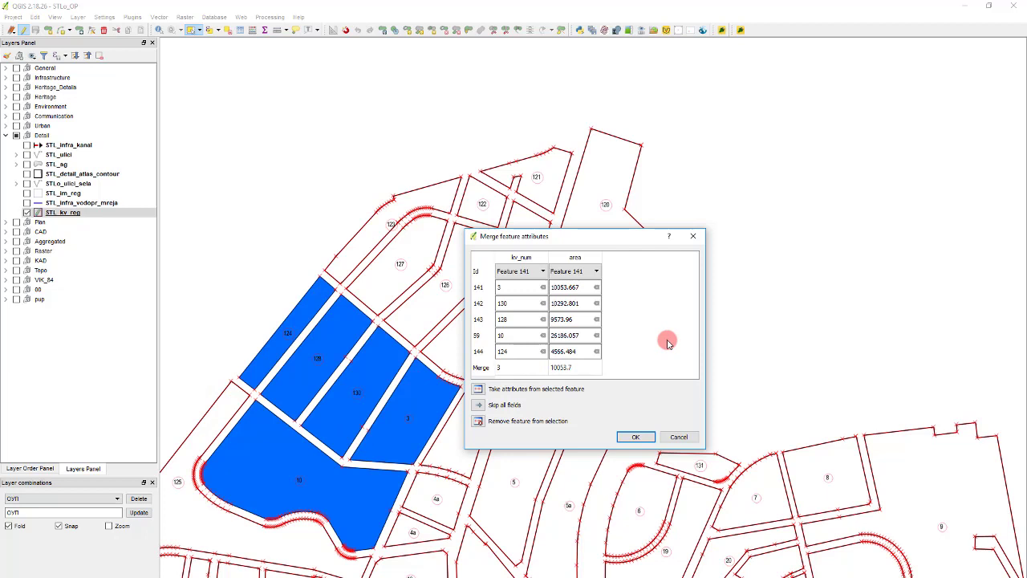
pyautogui.click(591, 273)
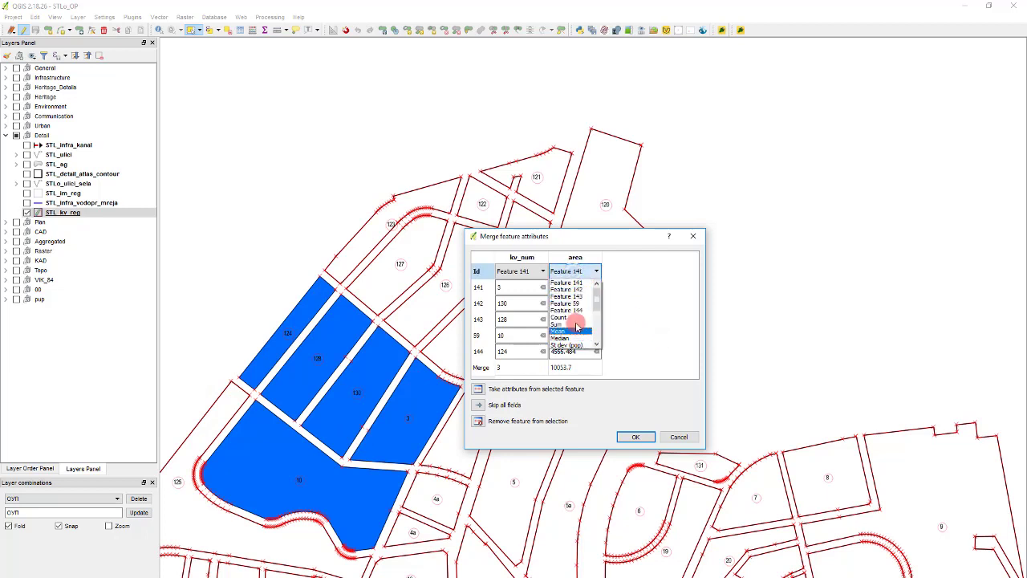
pyautogui.click(574, 323)
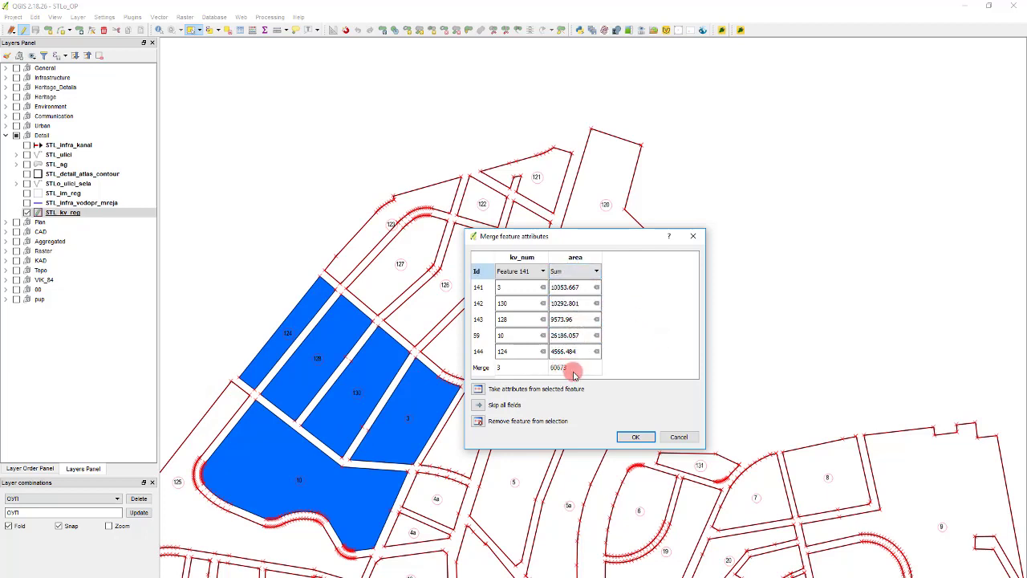
pyautogui.click(634, 437)
pyautogui.click(410, 416)
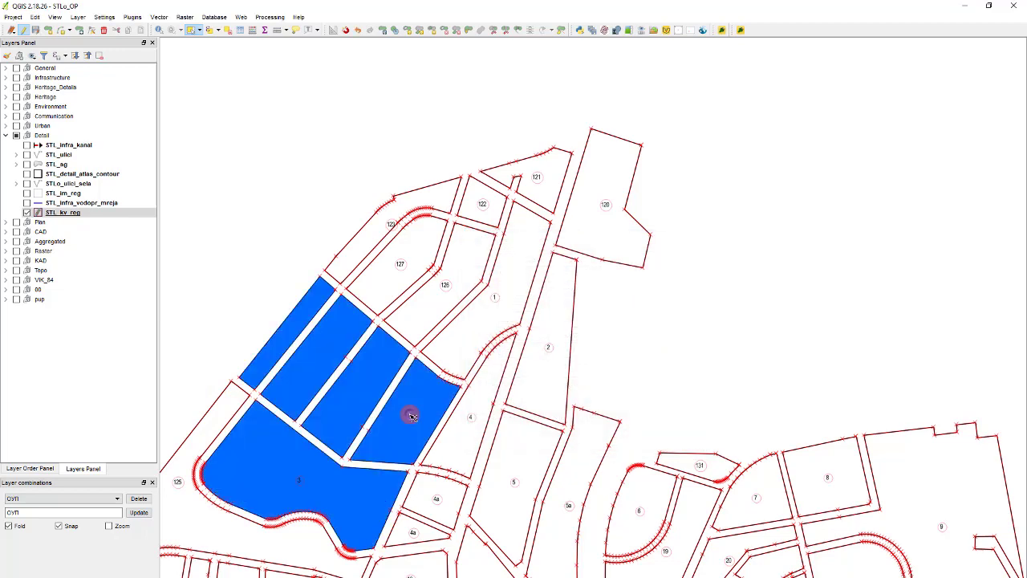
# Bring the merged parcel to the top of the attribute table and check its area, 60672.969.
pyautogui.press('F6')
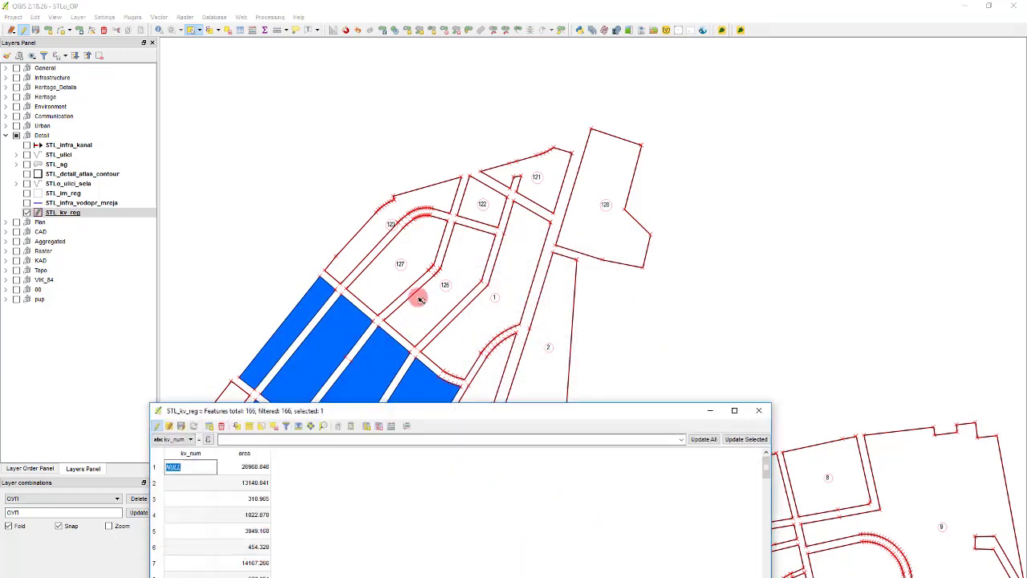
pyautogui.click(297, 426)
pyautogui.click(265, 467)
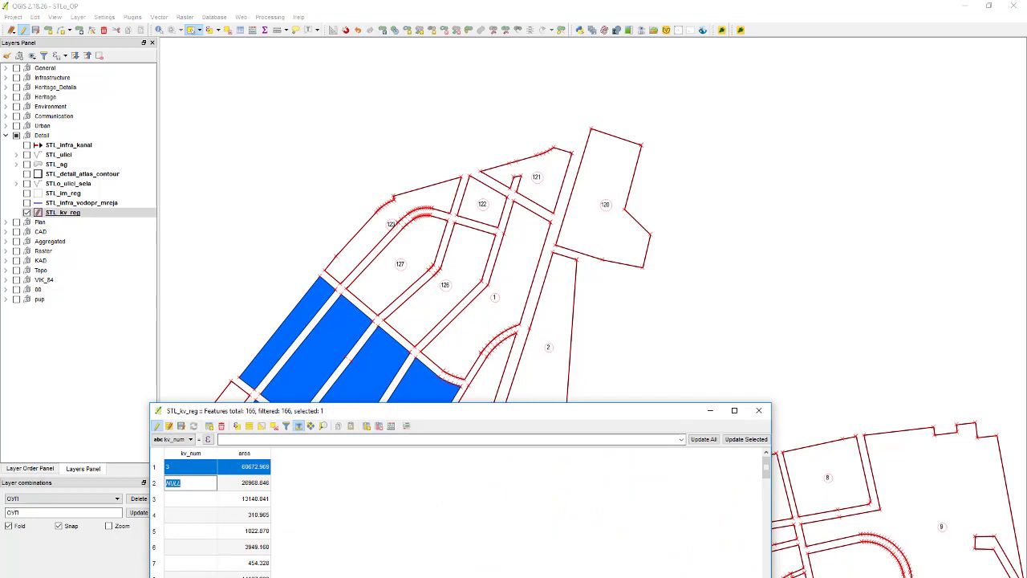
# Enter the label 'polygon area' in cell A4 of the Excel workbook.
pyautogui.hotkey('alt', 'Tab')
pyautogui.click(533, 306)
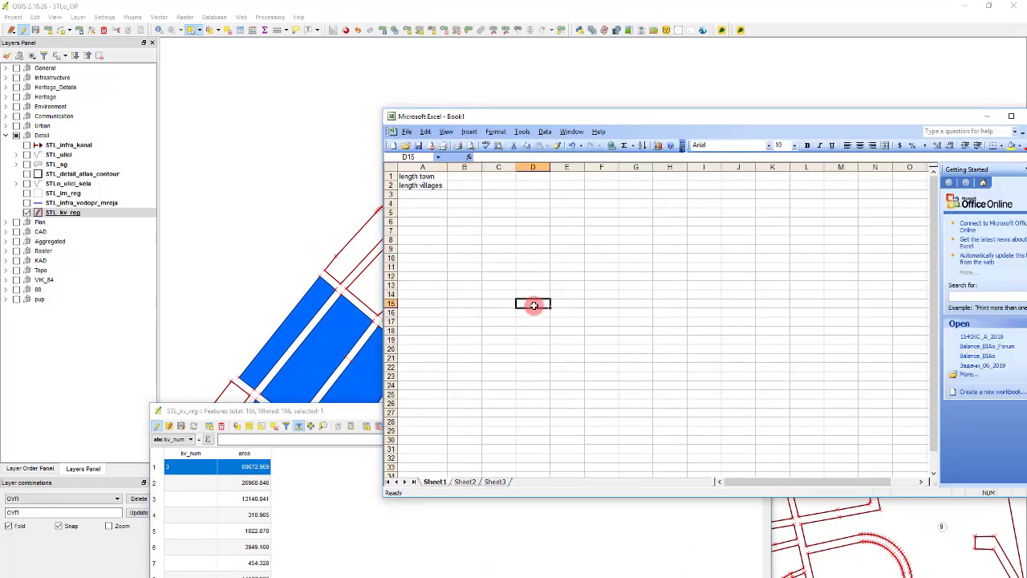
pyautogui.click(430, 207)
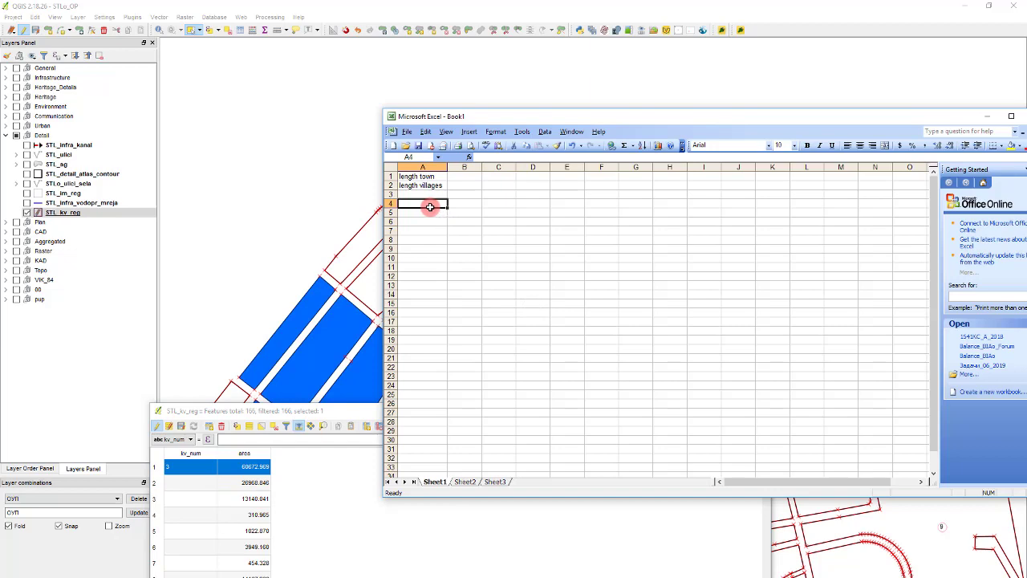
pyautogui.write('polygon are')
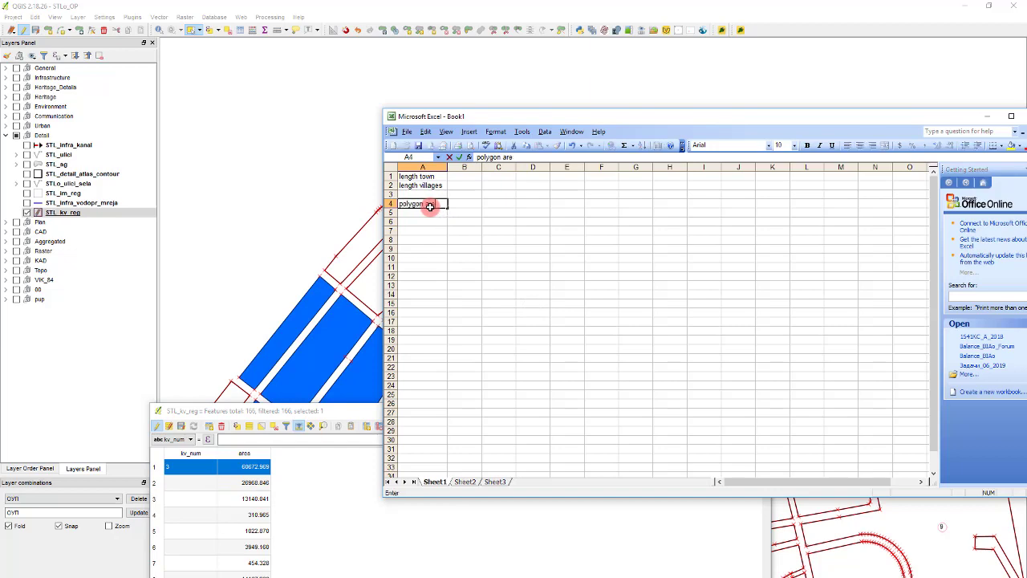
pyautogui.write('a')
pyautogui.press('Return')
pyautogui.press('Return')
pyautogui.press('Return')
pyautogui.press('Return')
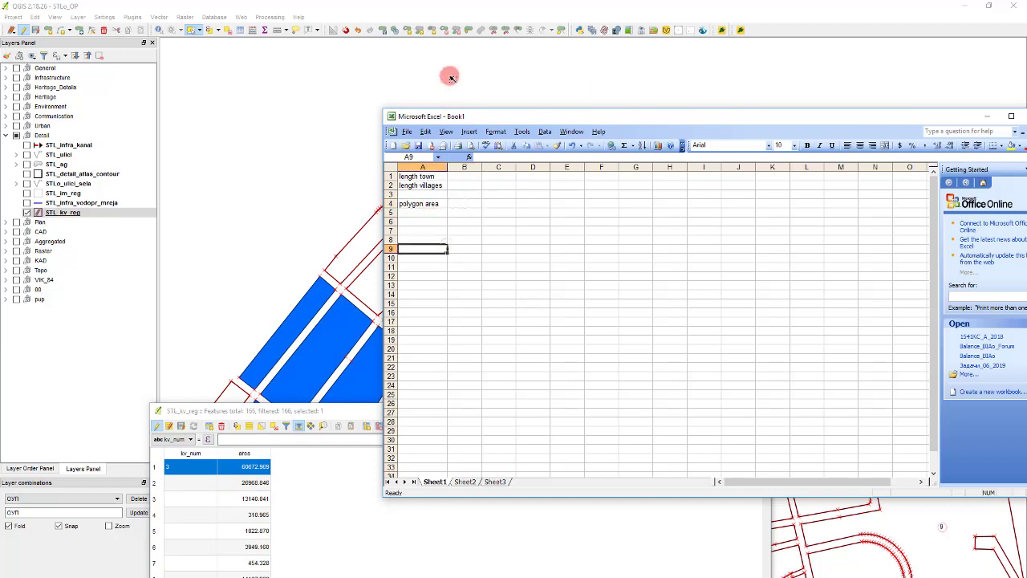
# Stop editing STL_kv_reg, discarding the merge, and zoom to the full parcel layer extent.
pyautogui.click(449, 75)
pyautogui.moveTo(271, 408); pyautogui.dragTo(319, 372)
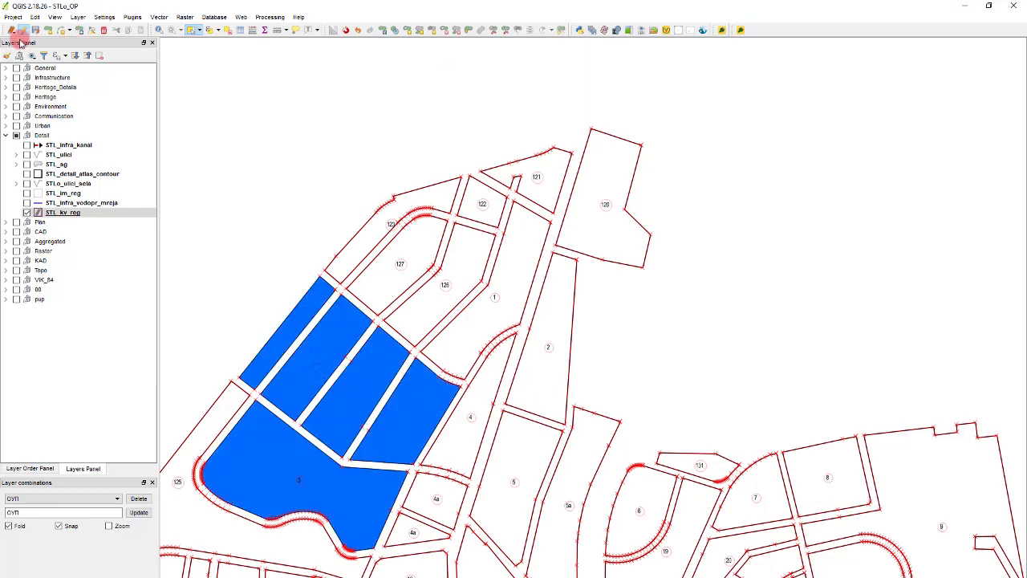
pyautogui.click(24, 30)
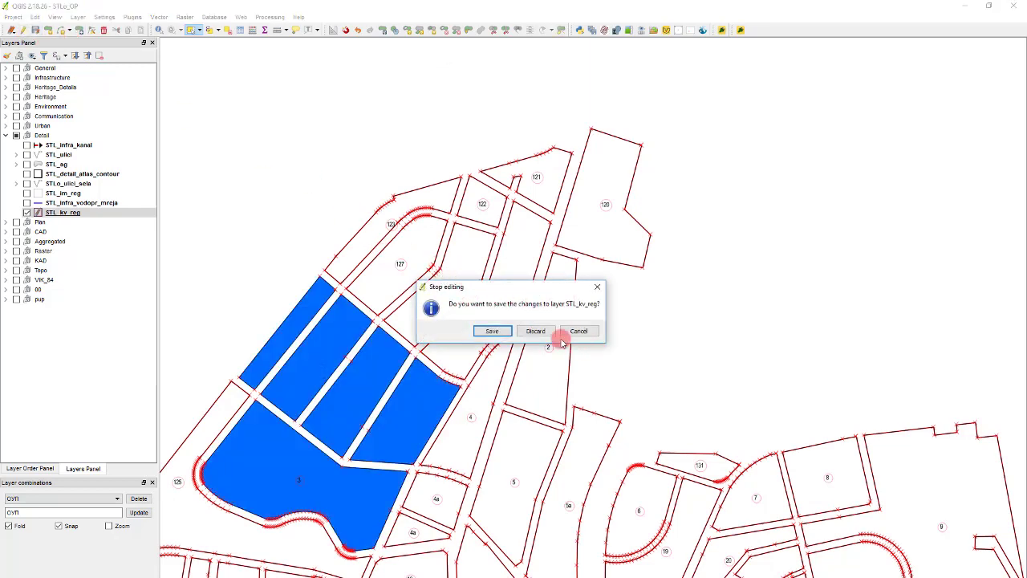
pyautogui.click(541, 332)
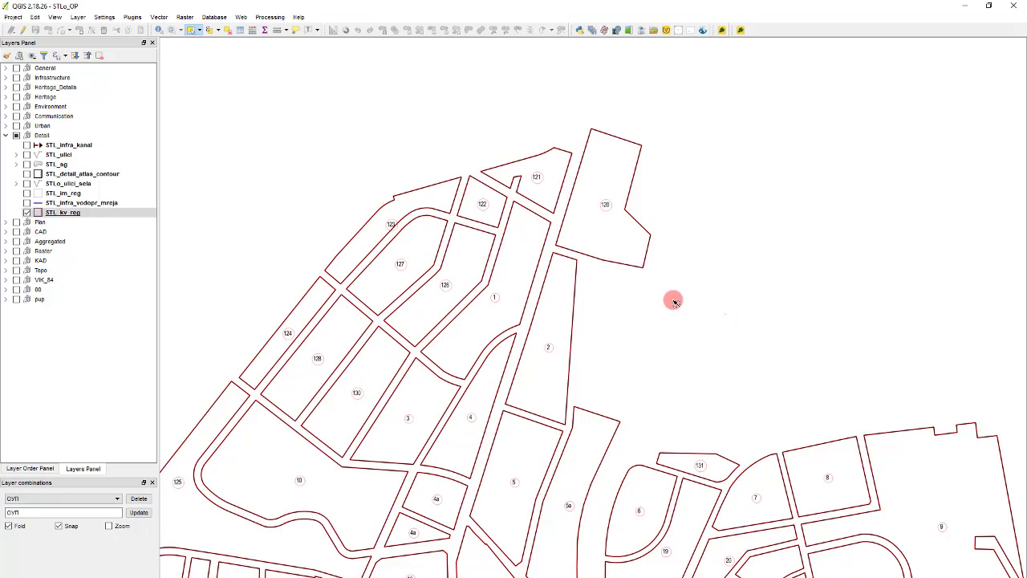
pyautogui.hotkey('ctrl', 'shift', 'f')
pyautogui.scroll(2, 535, 281)
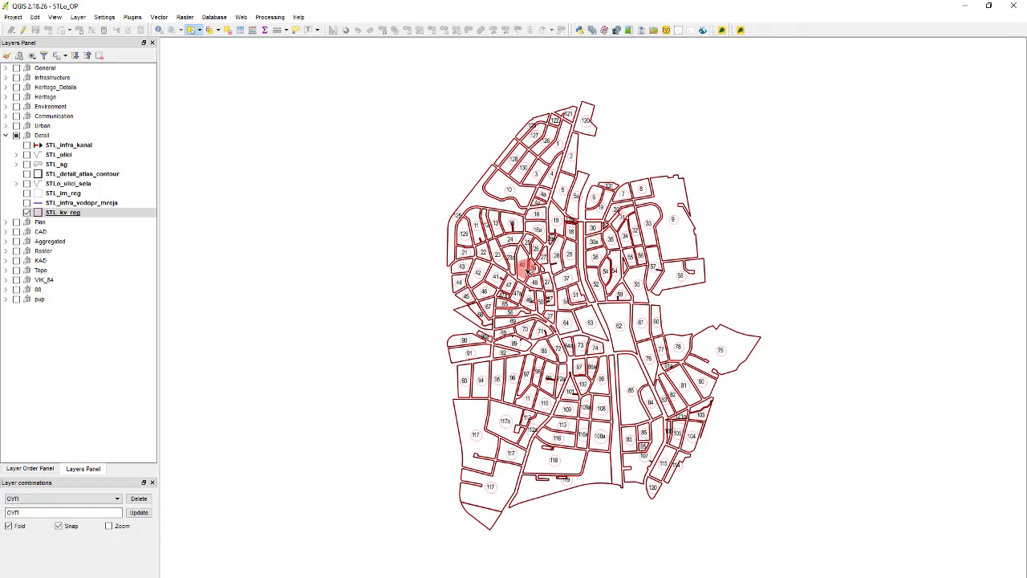
# Hide the STL_kv_reg parcel layer and show the STL_ulici street layer.
pyautogui.click(56, 212)
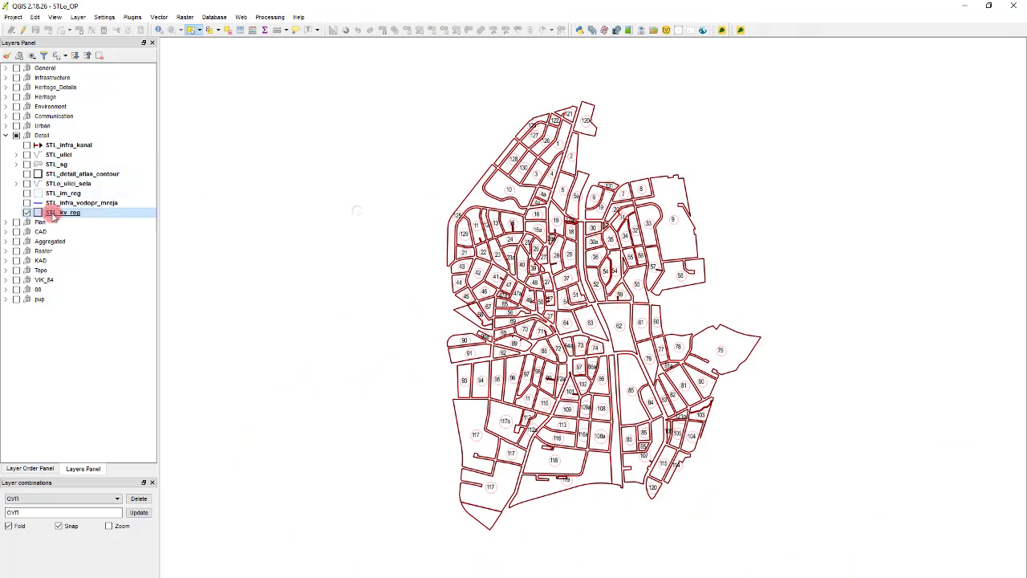
pyautogui.click(28, 213)
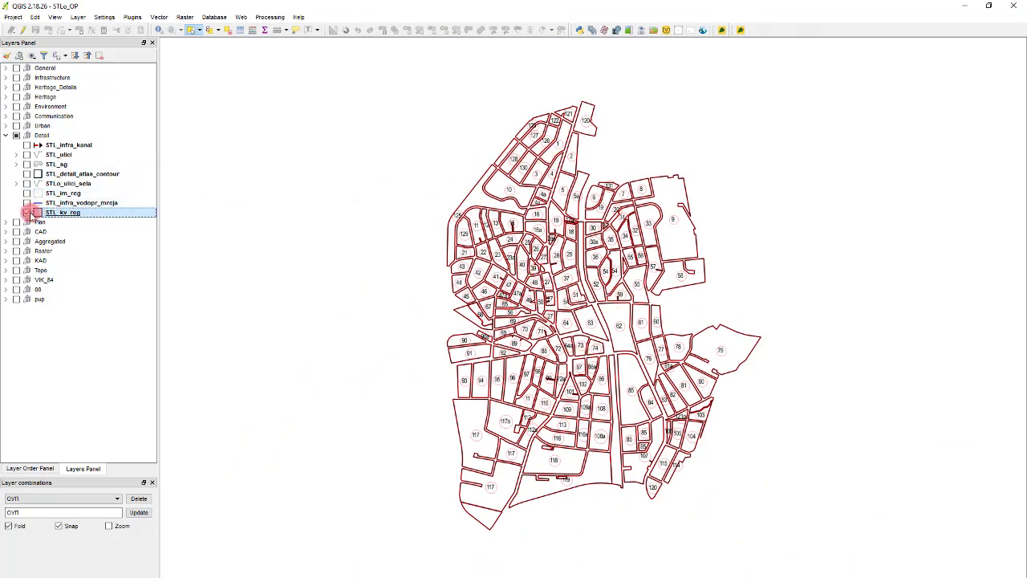
pyautogui.click(27, 157)
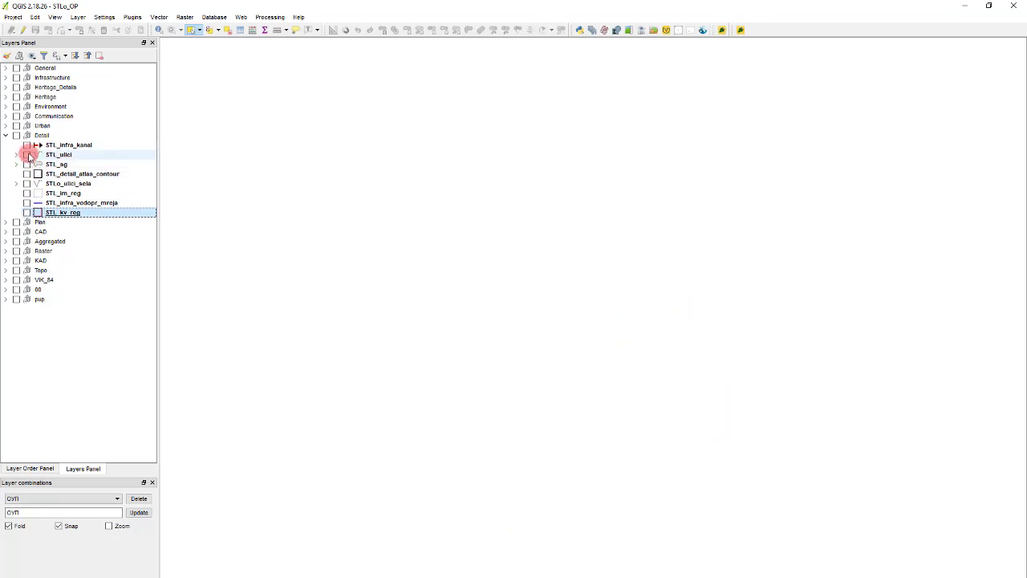
pyautogui.click(27, 155)
pyautogui.scroll(4, 431, 305)
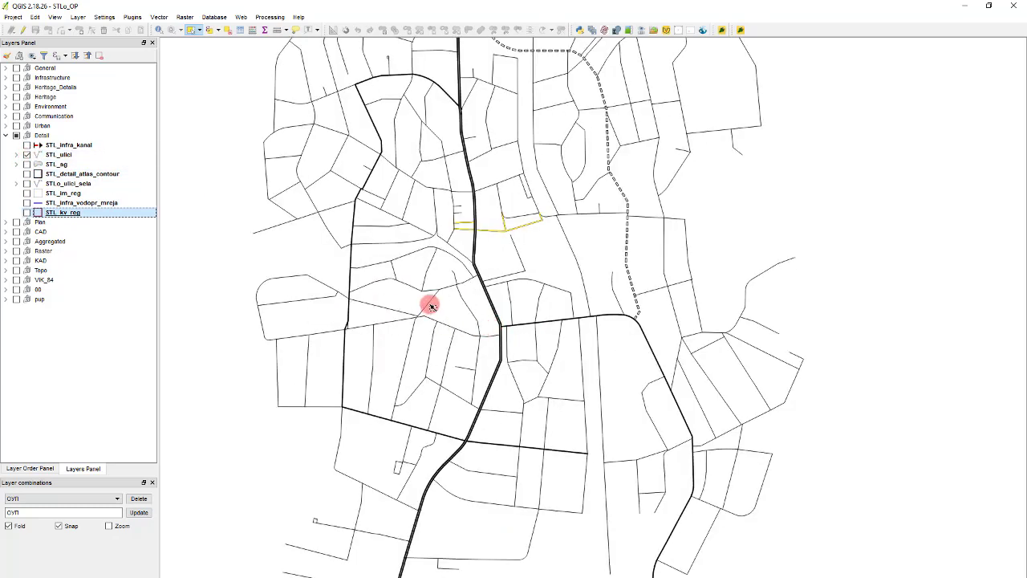
pyautogui.scroll(-2, 325, 241)
pyautogui.scroll(2, 377, 235)
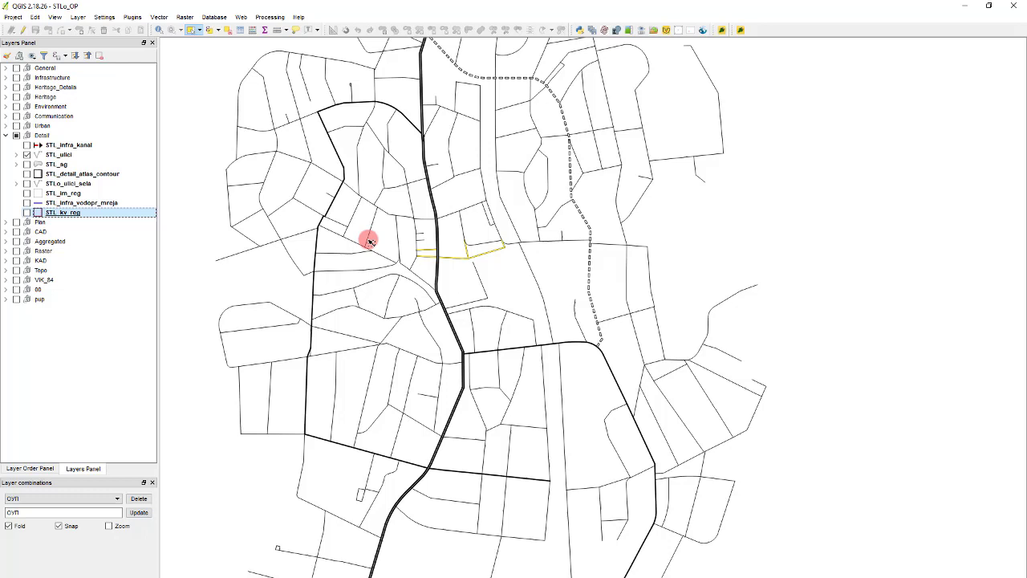
pyautogui.scroll(-2, 357, 221)
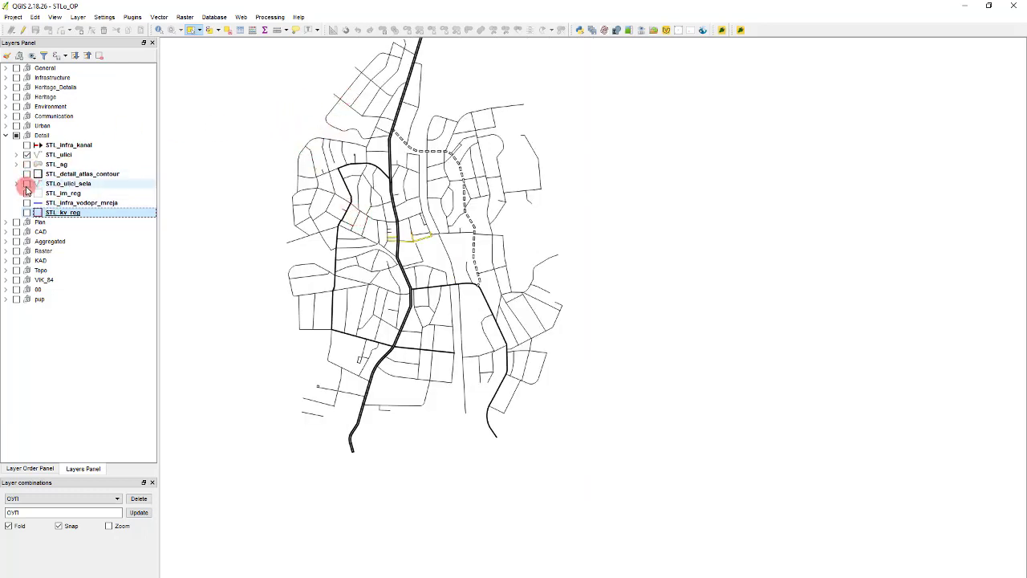
# Show the STL_o_ulici_sela village streets, zoom around the map, and select STL_ulici.
pyautogui.click(26, 184)
pyautogui.scroll(-2, 526, 120)
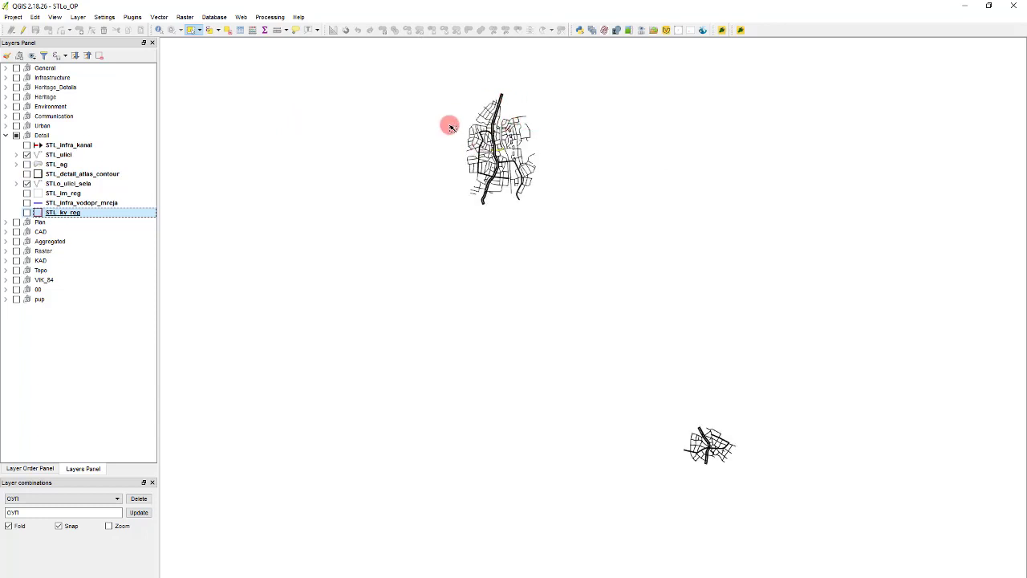
pyautogui.scroll(-1, 453, 118)
pyautogui.scroll(1, 706, 425)
pyautogui.scroll(-1, 495, 188)
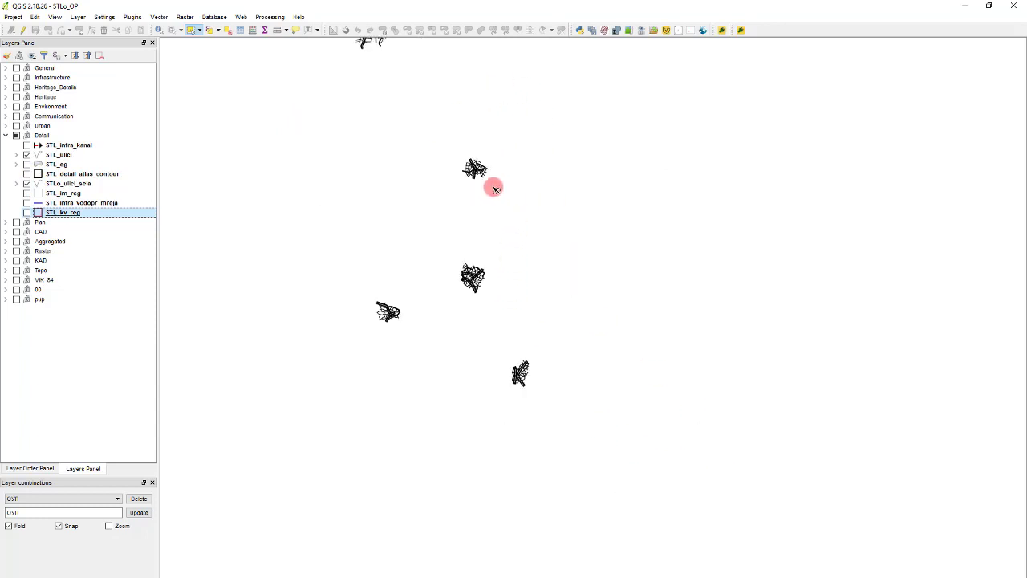
pyautogui.scroll(2, 382, 132)
pyautogui.scroll(-2, 509, 476)
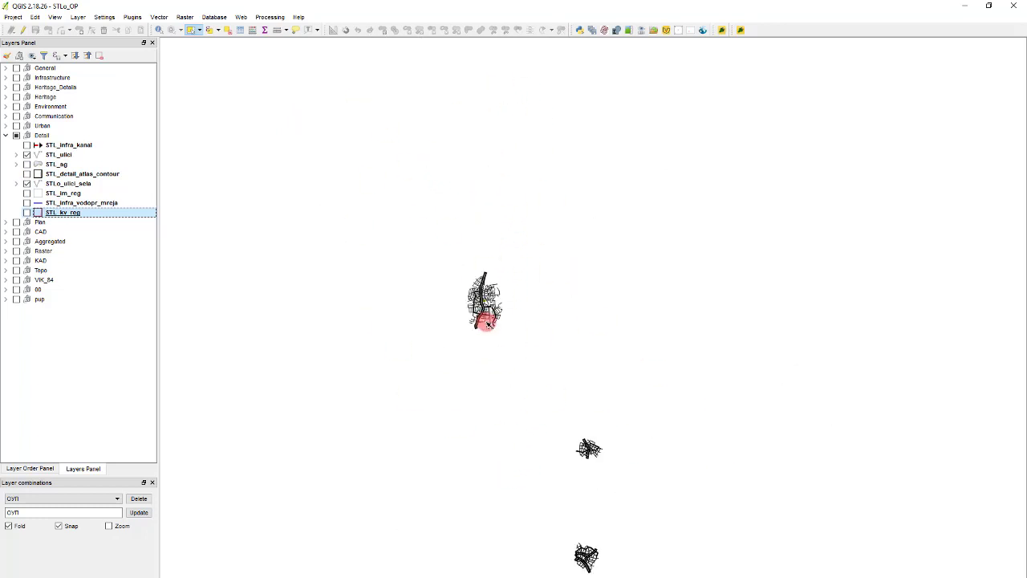
pyautogui.scroll(3, 487, 323)
pyautogui.click(71, 155)
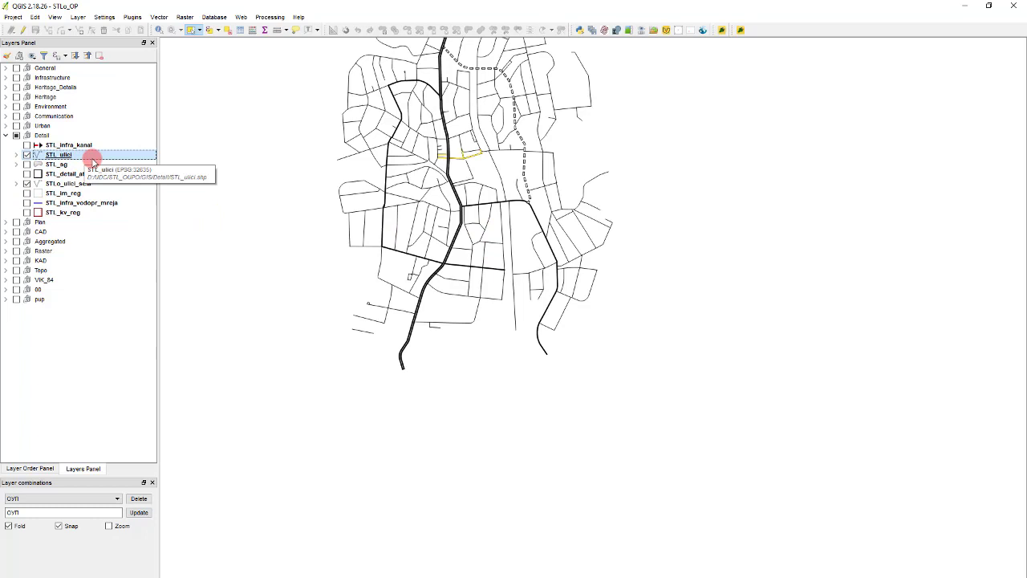
# Open the STL_ulici attribute table to check it, then close it.
pyautogui.press('F6')
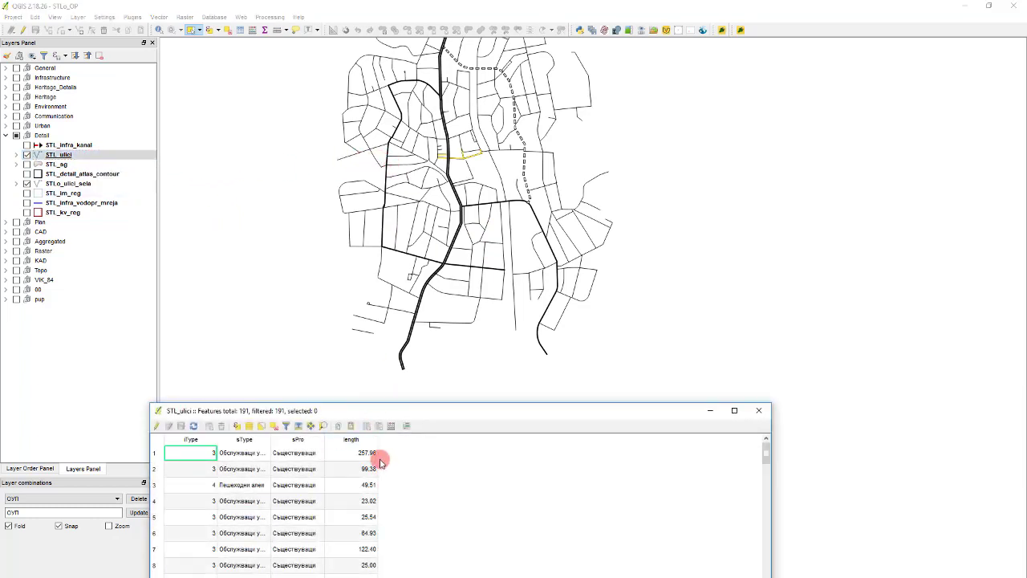
pyautogui.click(759, 410)
pyautogui.scroll(-3, 450, 193)
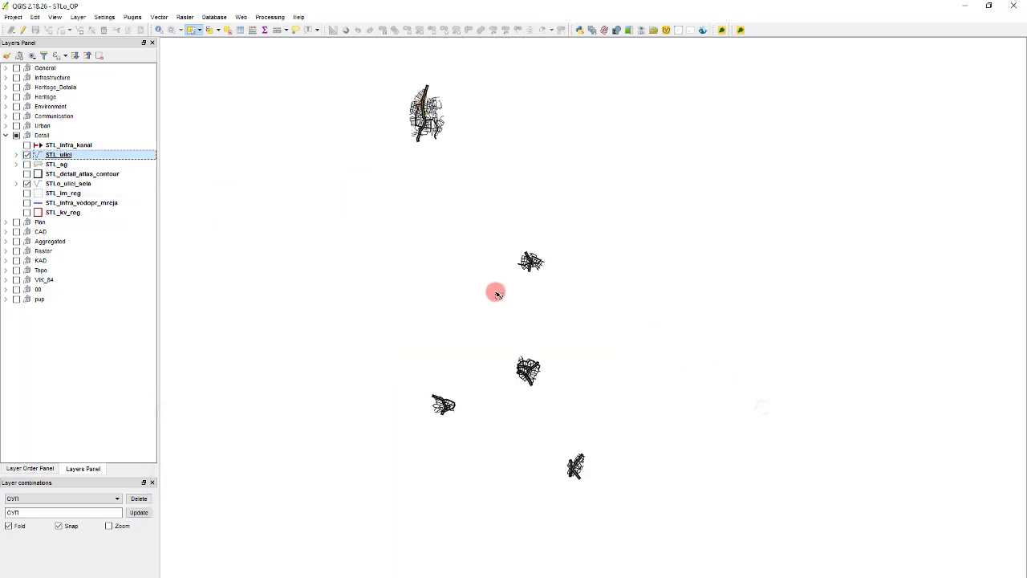
# Review the STL_o_ulici_sela attribute table's 173 features and length column, then close it.
pyautogui.click(74, 184)
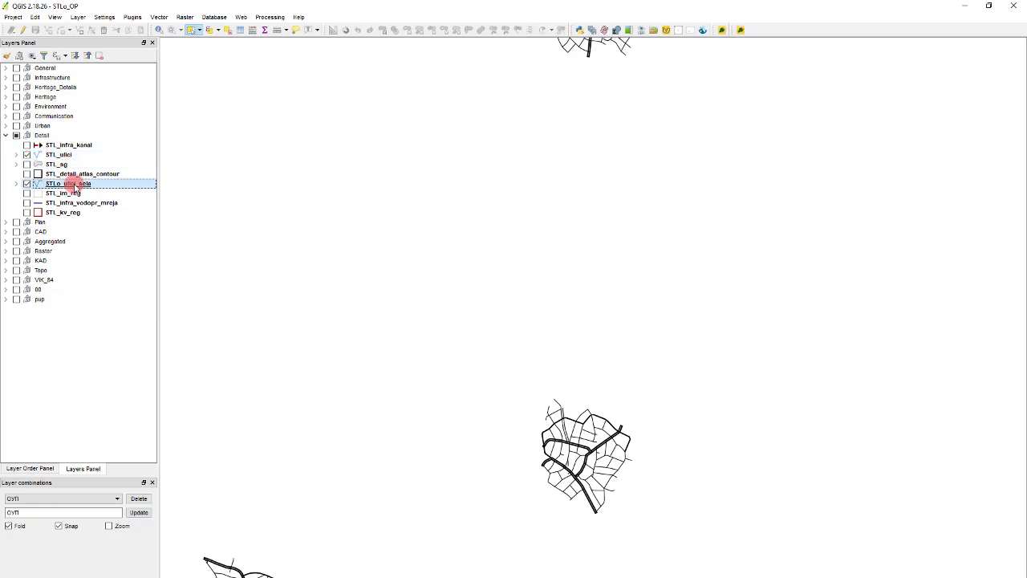
pyautogui.press('F6')
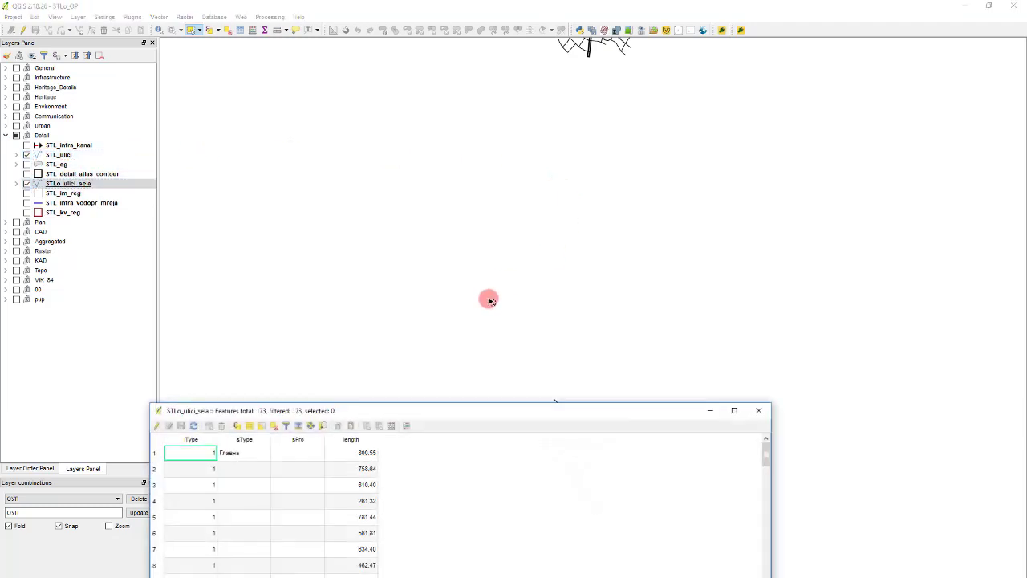
pyautogui.click(763, 412)
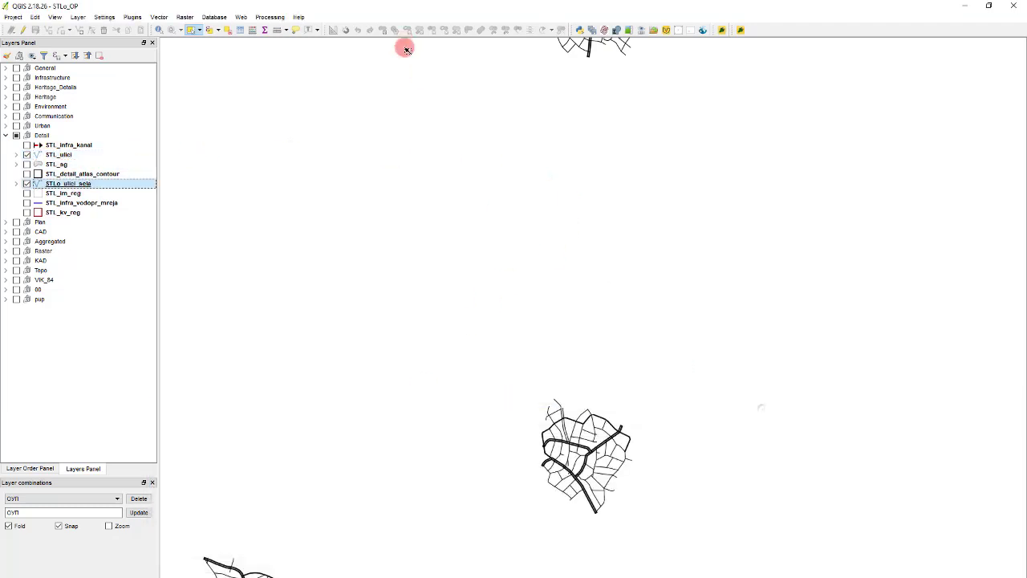
pyautogui.scroll(-3, 463, 149)
pyautogui.scroll(4, 488, 270)
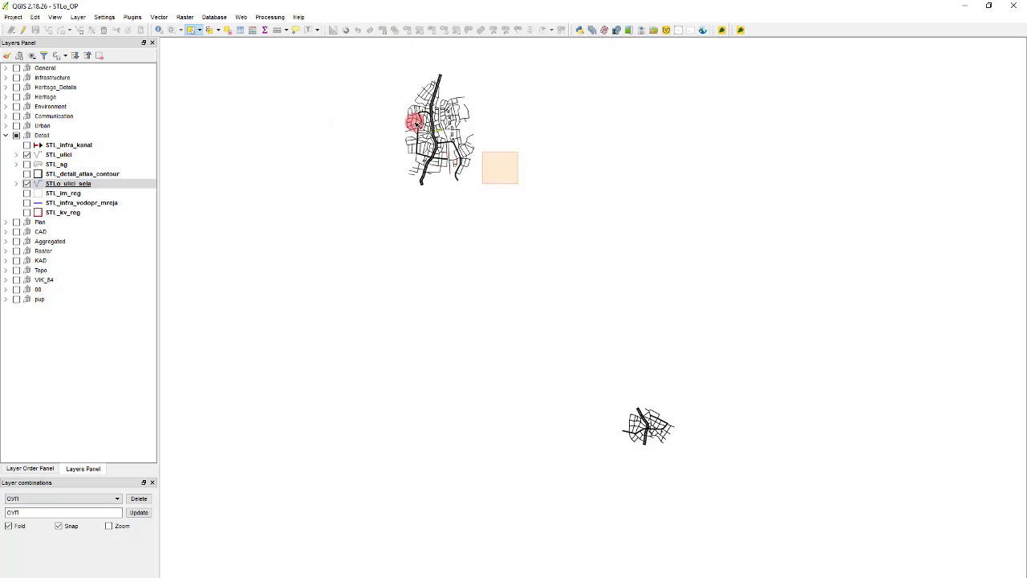
pyautogui.scroll(-3, 489, 192)
pyautogui.scroll(3, 489, 190)
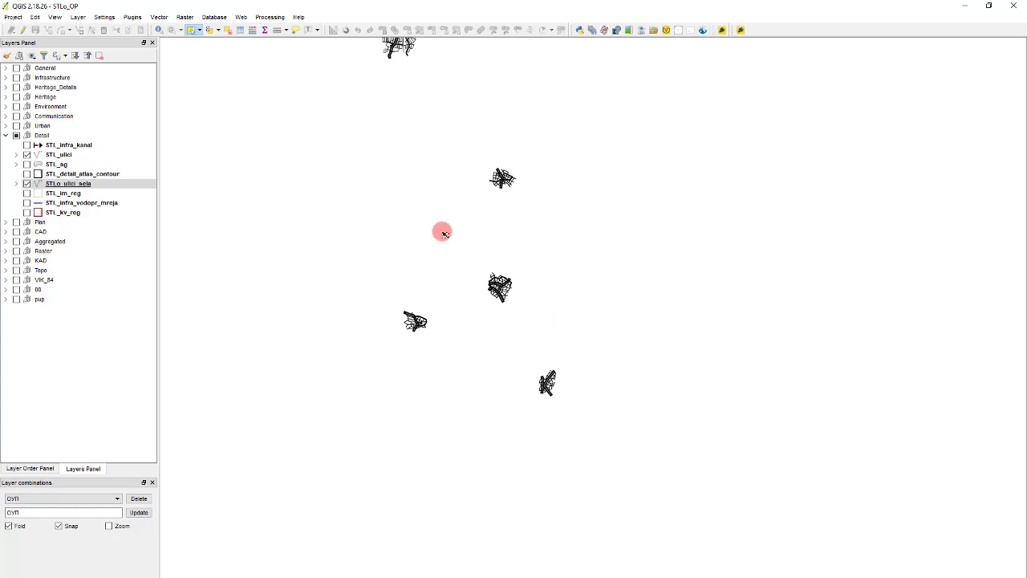
pyautogui.scroll(-3, 495, 256)
pyautogui.scroll(2, 466, 184)
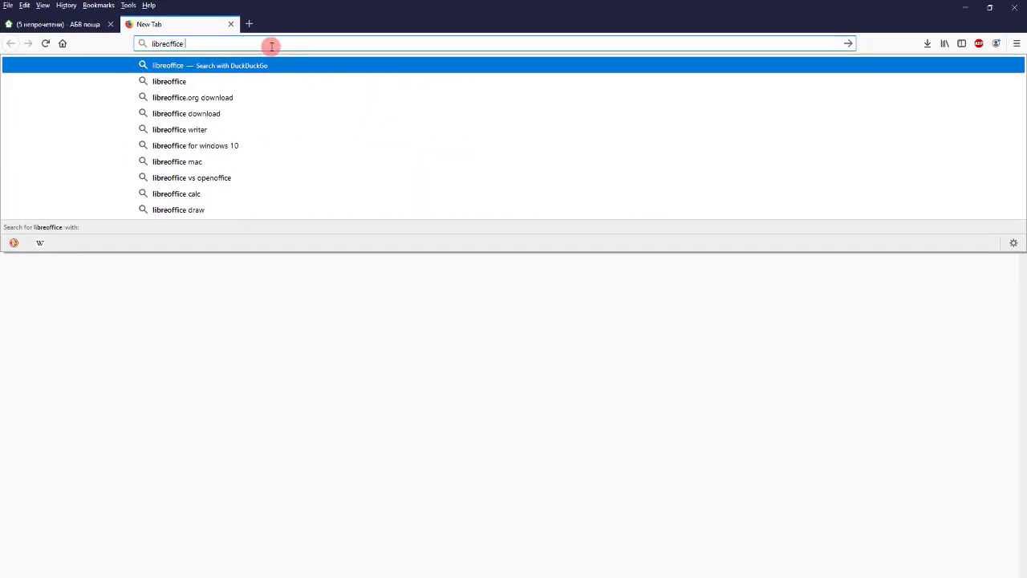
# Search 'libreoffice download' and download the LibreOffice 6.2.4 Windows x64 installer from libreoffice.org.
pyautogui.write('download')
pyautogui.press('Return')
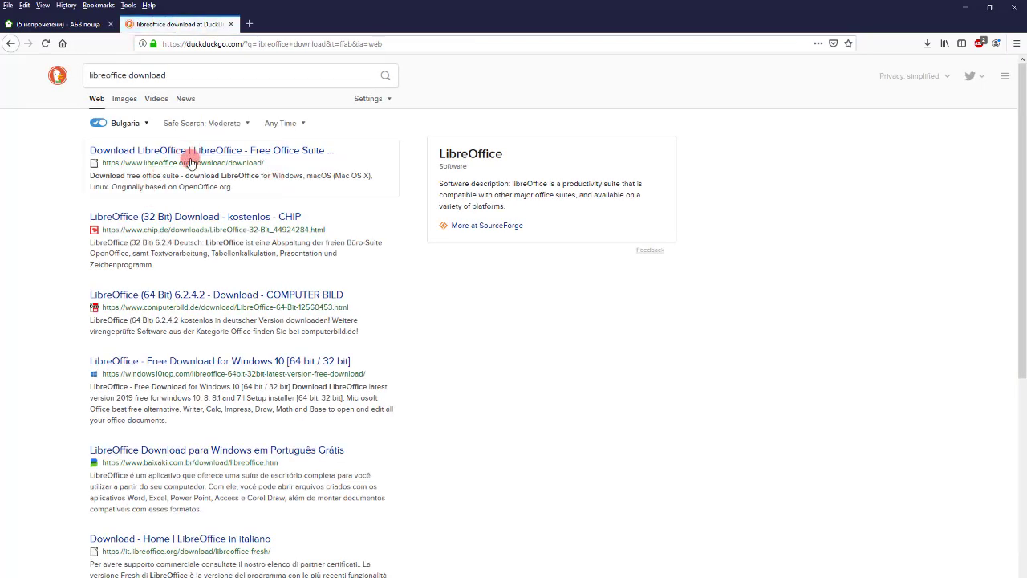
pyautogui.click(190, 159)
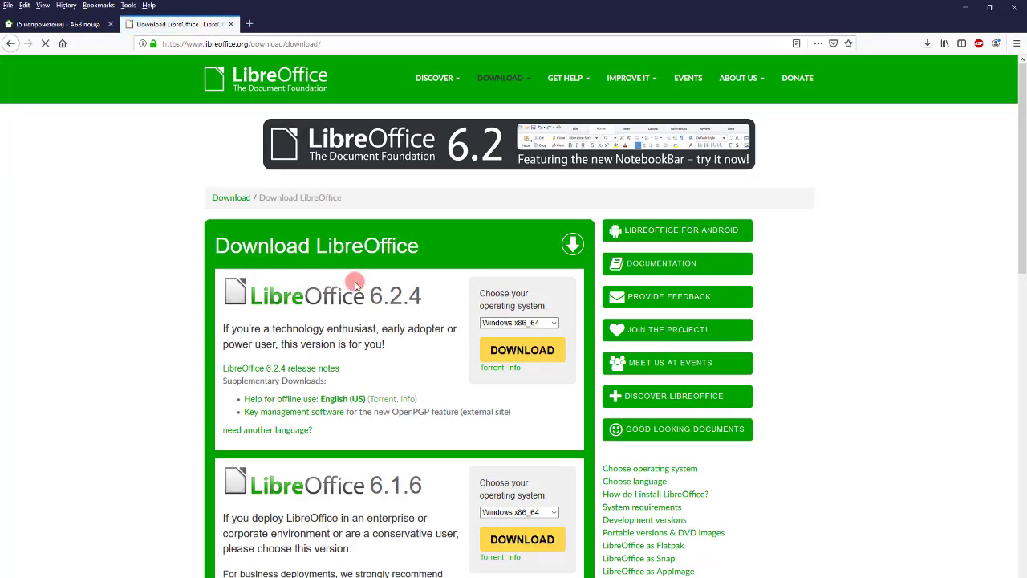
pyautogui.click(511, 322)
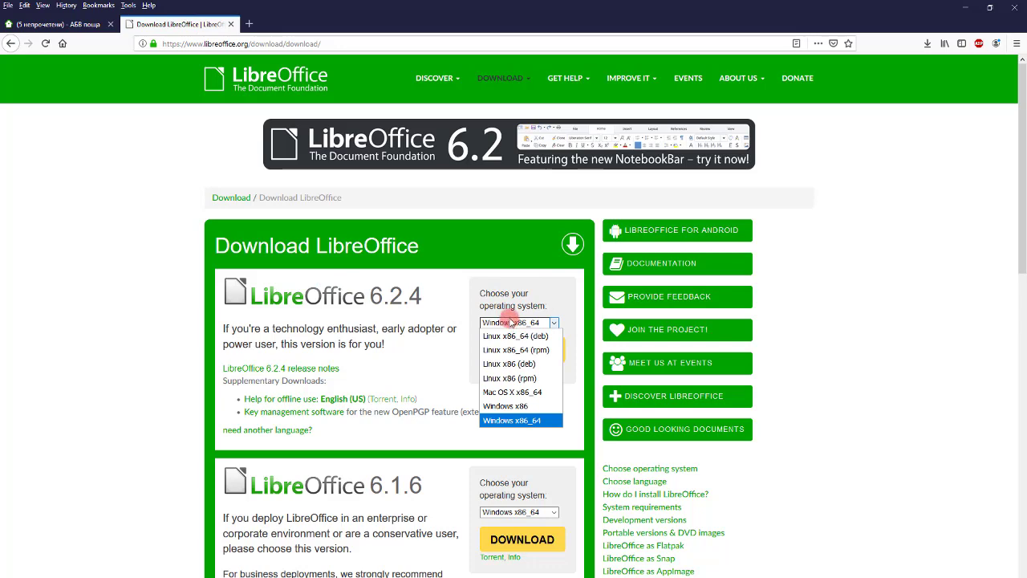
pyautogui.click(185, 327)
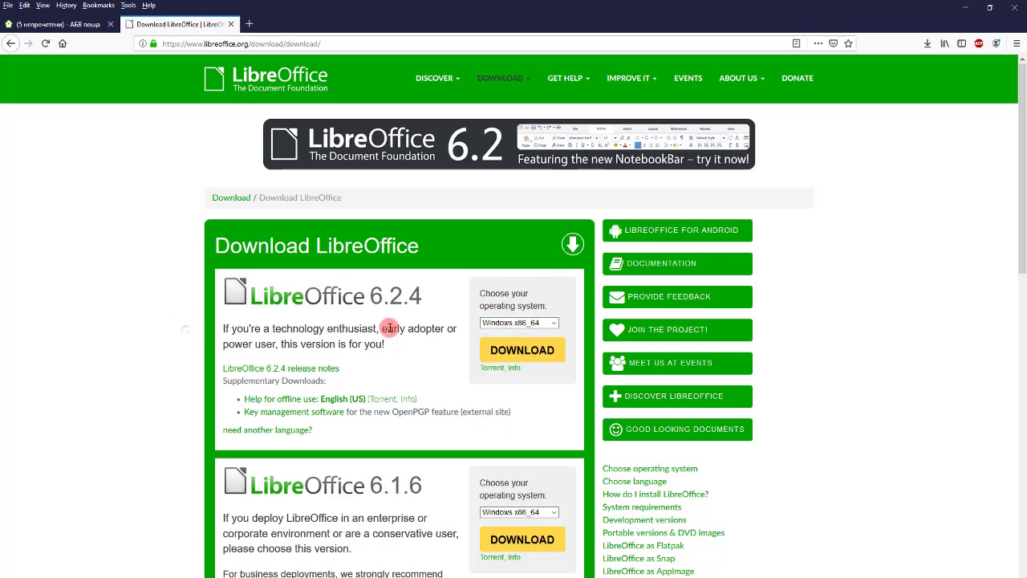
pyautogui.click(522, 350)
# Run the downloaded LibreOffice_6.2.4_Win_x64.msi installer and choose the Custom setup type.
pyautogui.click(926, 43)
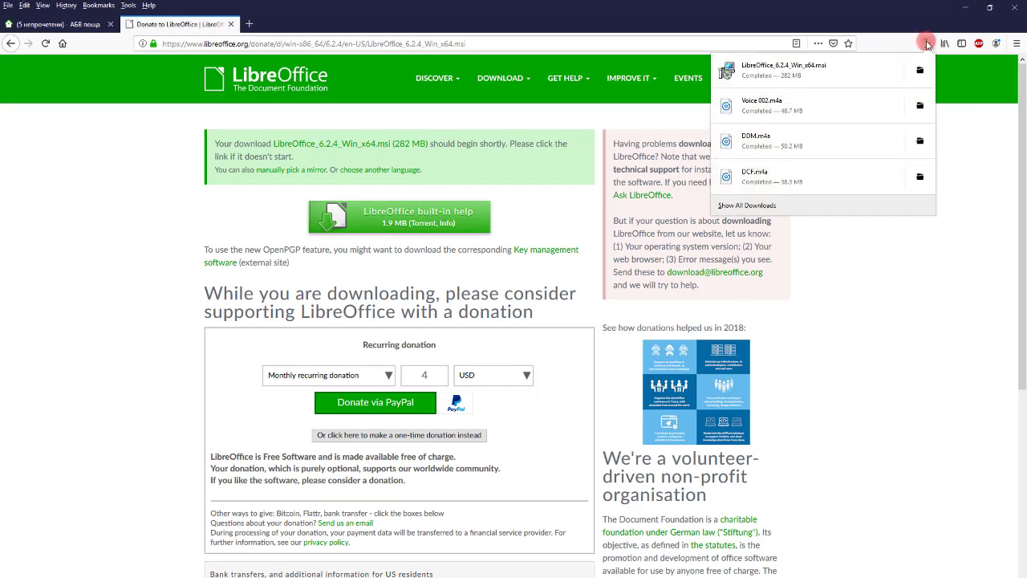
pyautogui.click(867, 73)
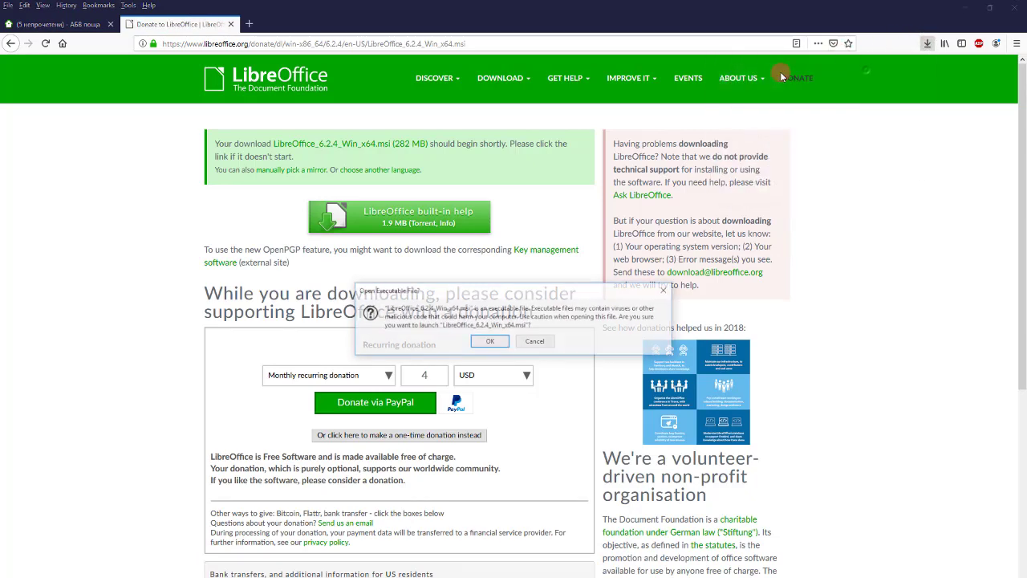
pyautogui.click(507, 329)
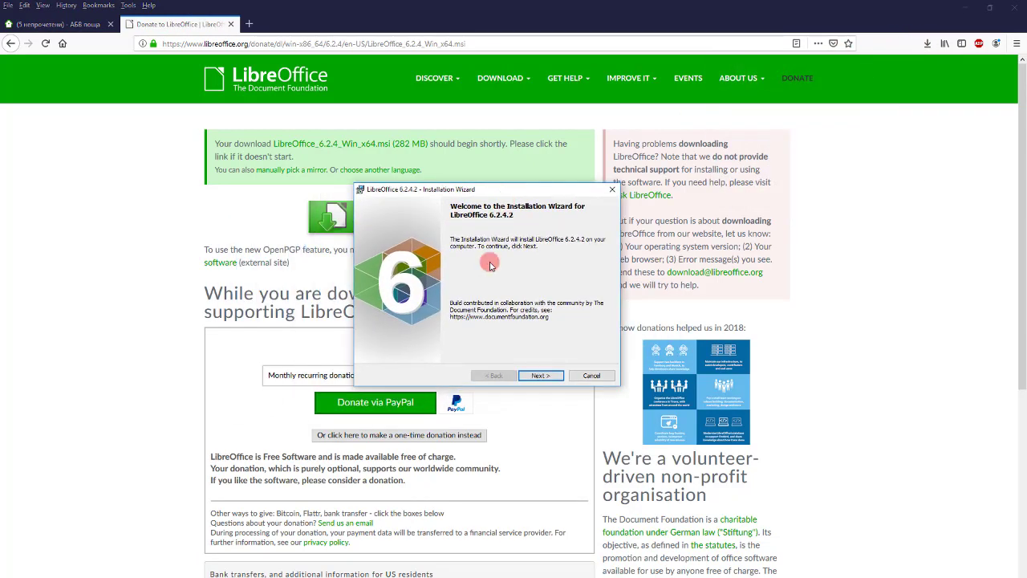
pyautogui.click(540, 375)
pyautogui.click(381, 300)
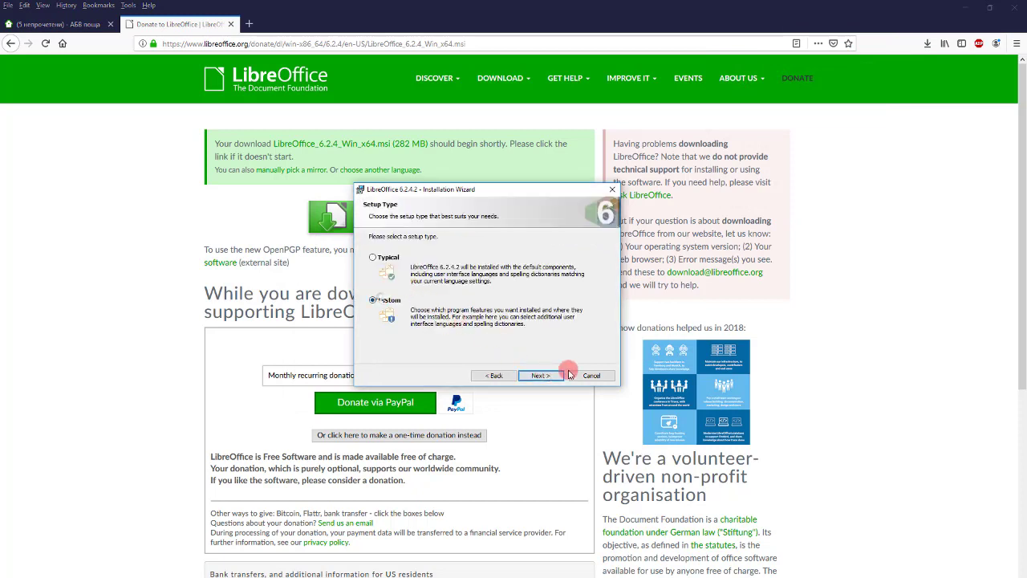
pyautogui.click(552, 375)
# Exclude Dictionaries and Visio file associations, then install LibreOffice 6.2.4.2.
pyautogui.click(370, 253)
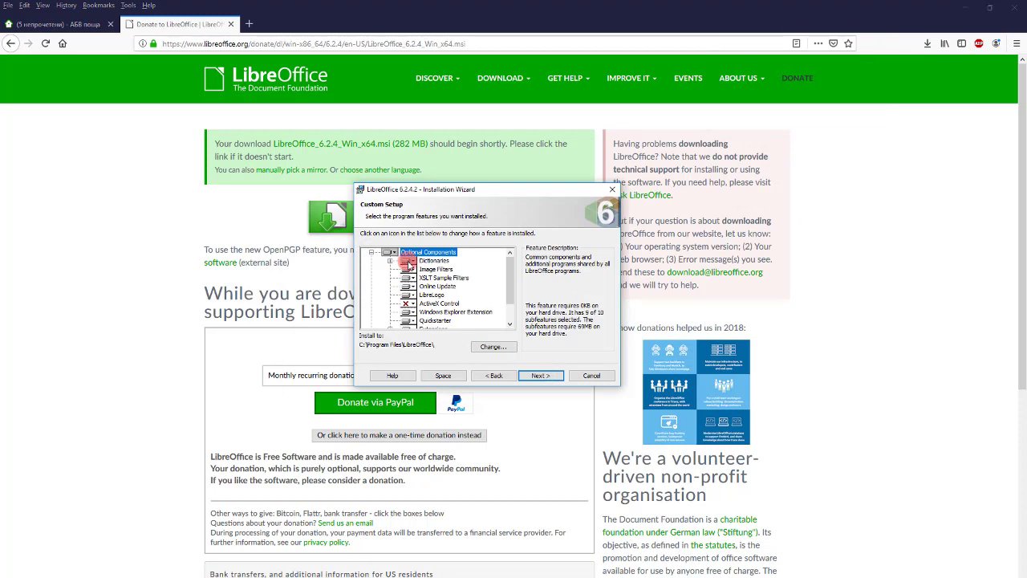
pyautogui.click(408, 261)
pyautogui.click(425, 291)
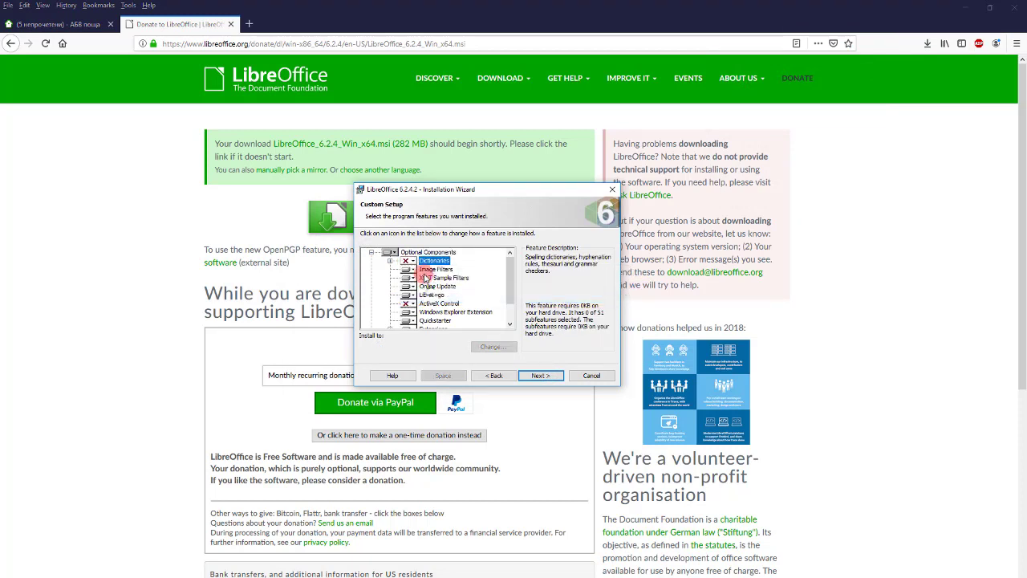
pyautogui.scroll(-1, 425, 277)
pyautogui.press('Return')
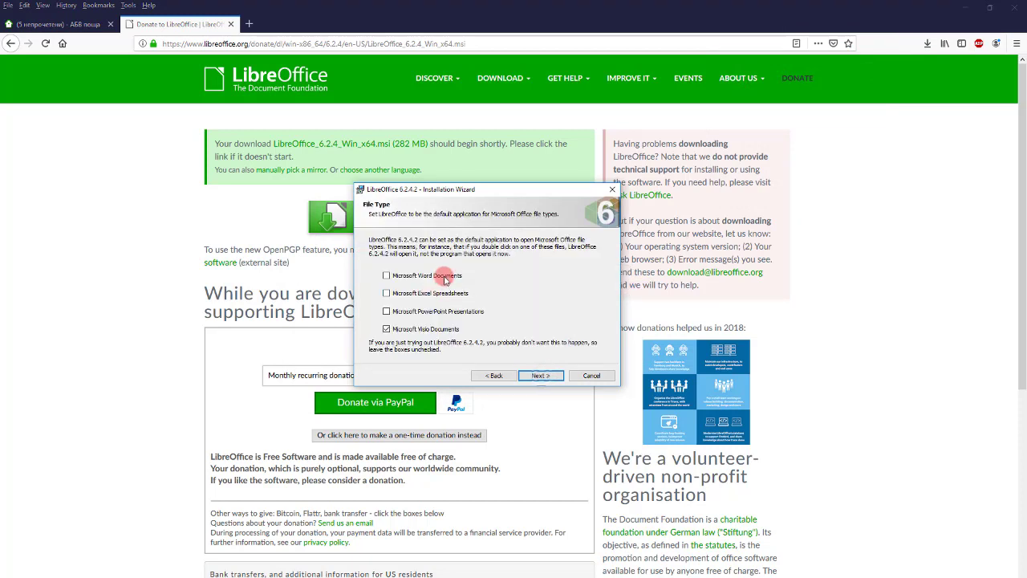
pyautogui.click(433, 329)
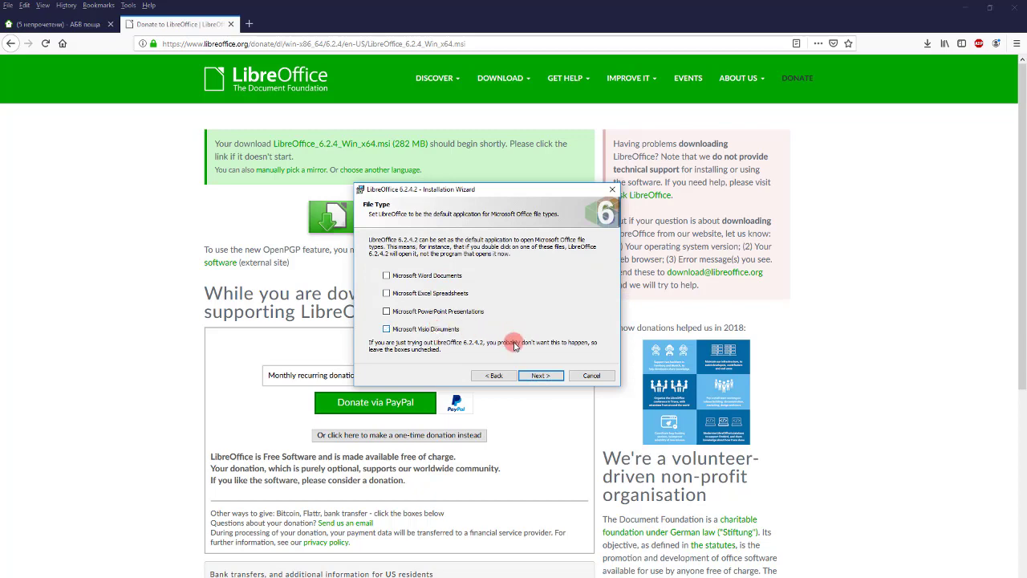
pyautogui.click(538, 375)
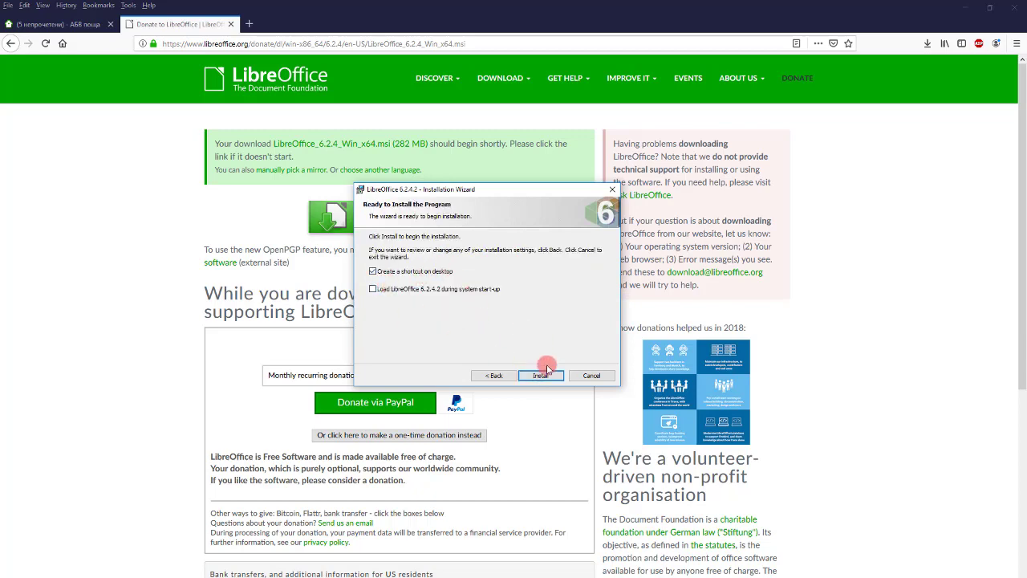
pyautogui.click(543, 376)
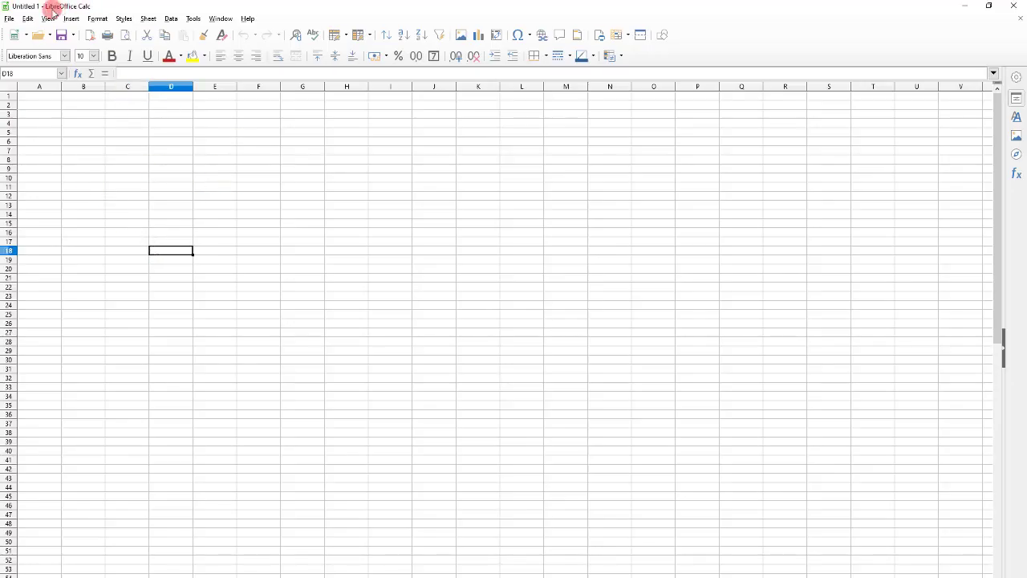
pyautogui.click(408, 332)
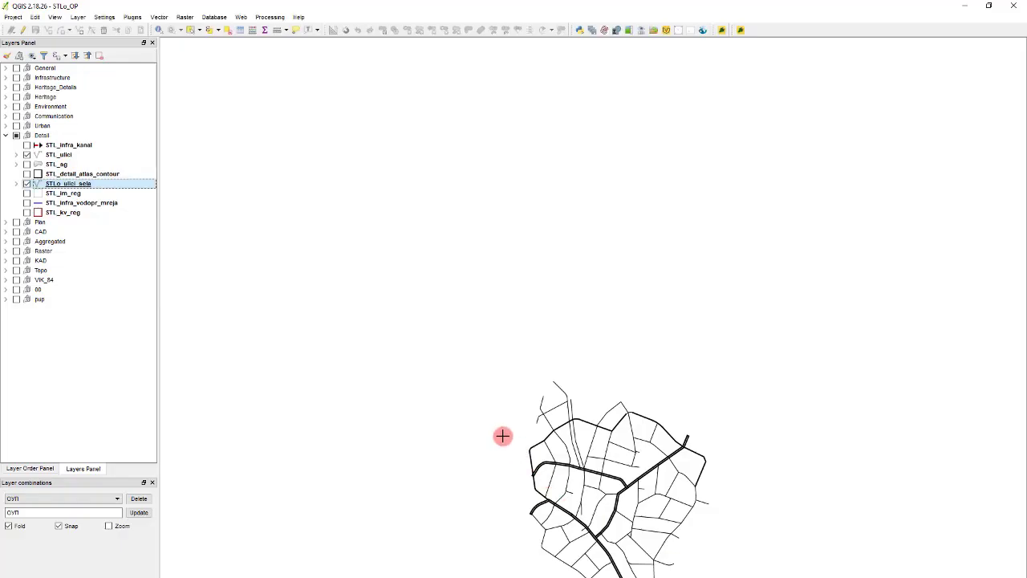
pyautogui.scroll(-3, 481, 377)
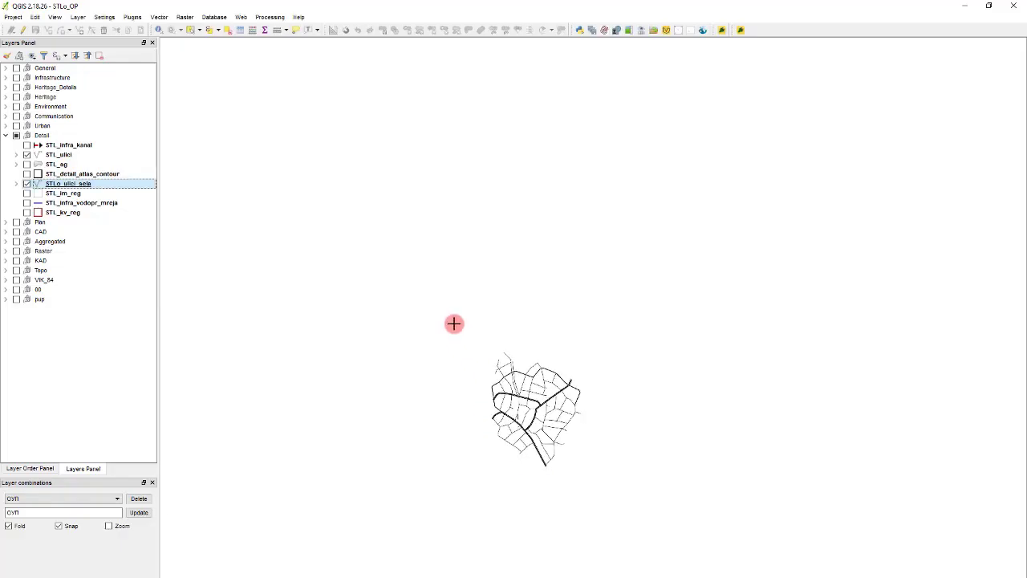
# Select the STL_ulici and STL_o_ulici_sela layers, then bring up the Detail folder in File Explorer.
pyautogui.click(75, 155)
pyautogui.moveTo(72, 181)
pyautogui.mouseDown()
pyautogui.moveTo(72, 147)
pyautogui.moveTo(77, 183)
pyautogui.mouseUp()
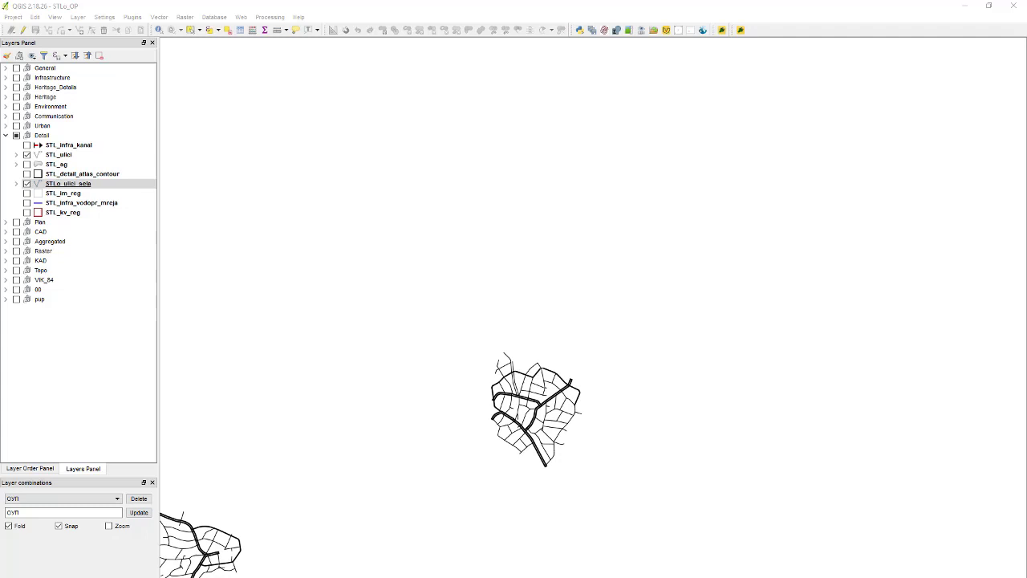
pyautogui.hotkey('alt', 'Tab')
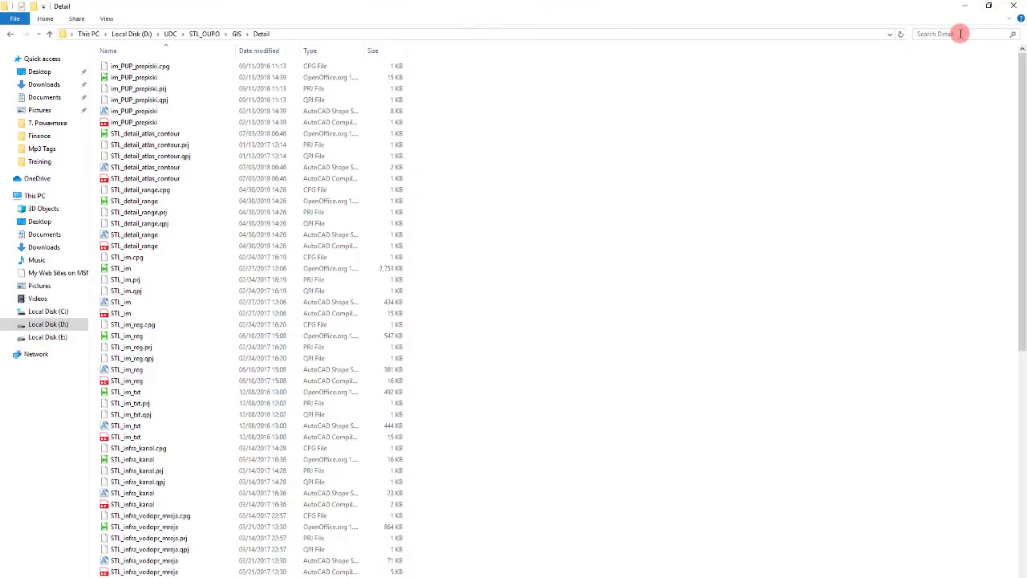
# Search the Detail folder for 'ul' and open STL_ulici.dbf in Calc with Cyrillic (Windows-1251) import.
pyautogui.click(961, 33)
pyautogui.write('ulici')
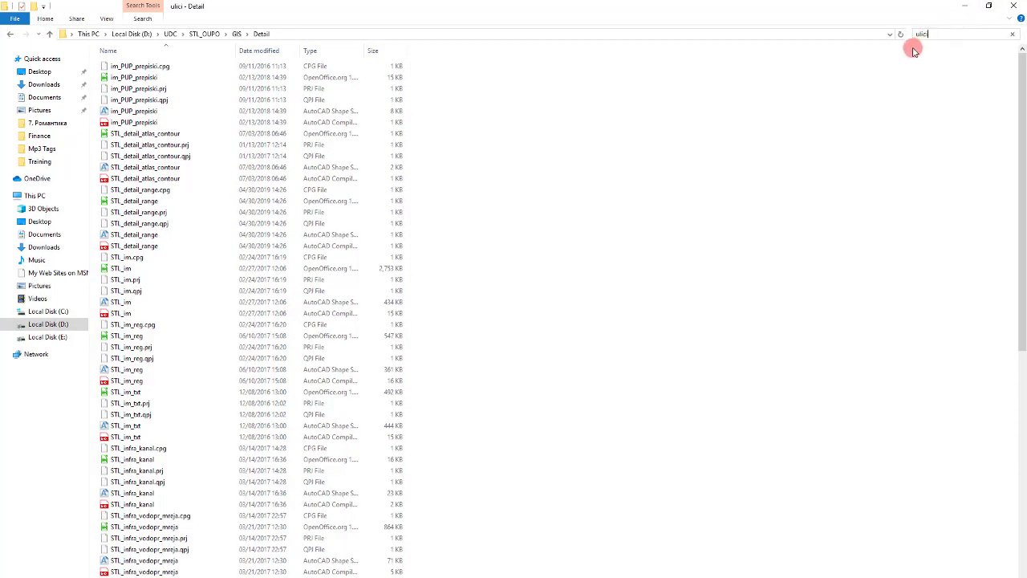
pyautogui.click(202, 118)
pyautogui.doubleClick(202, 118)
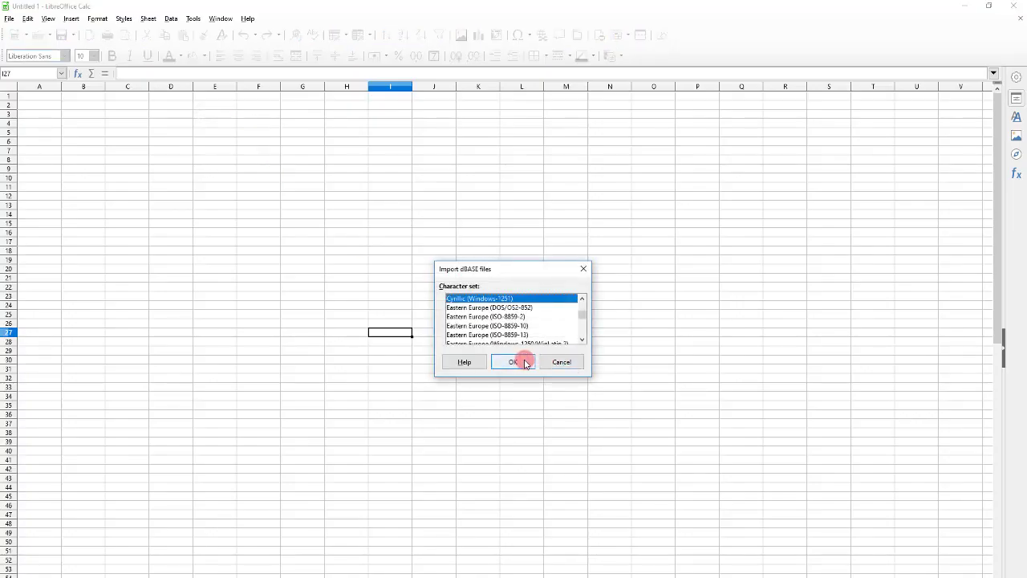
pyautogui.click(523, 362)
# Enter =SUM over D2:D192 in D193, totalling the street lengths as 43471.50.
pyautogui.scroll(-20, 285, 241)
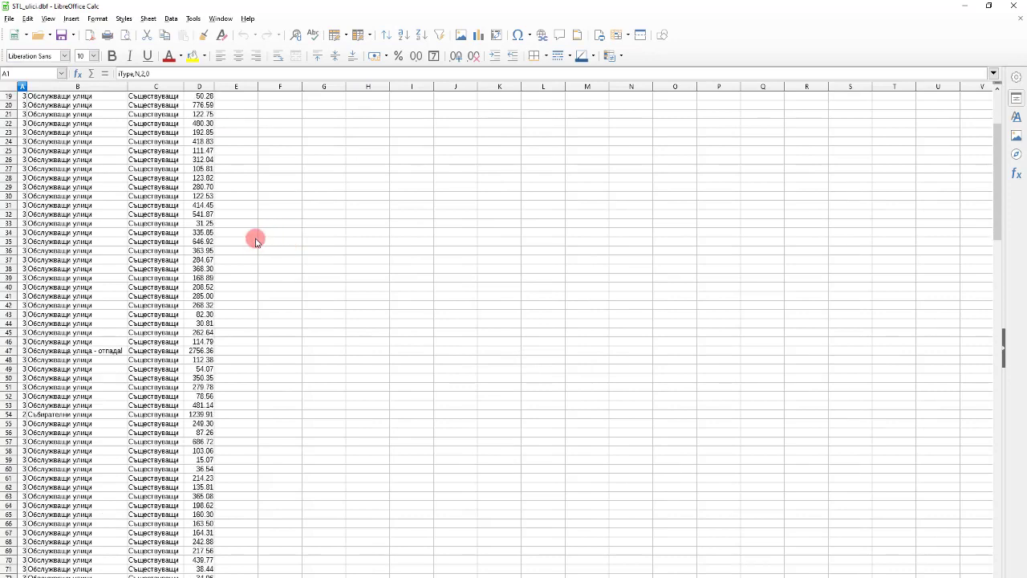
pyautogui.scroll(-20, 279, 233)
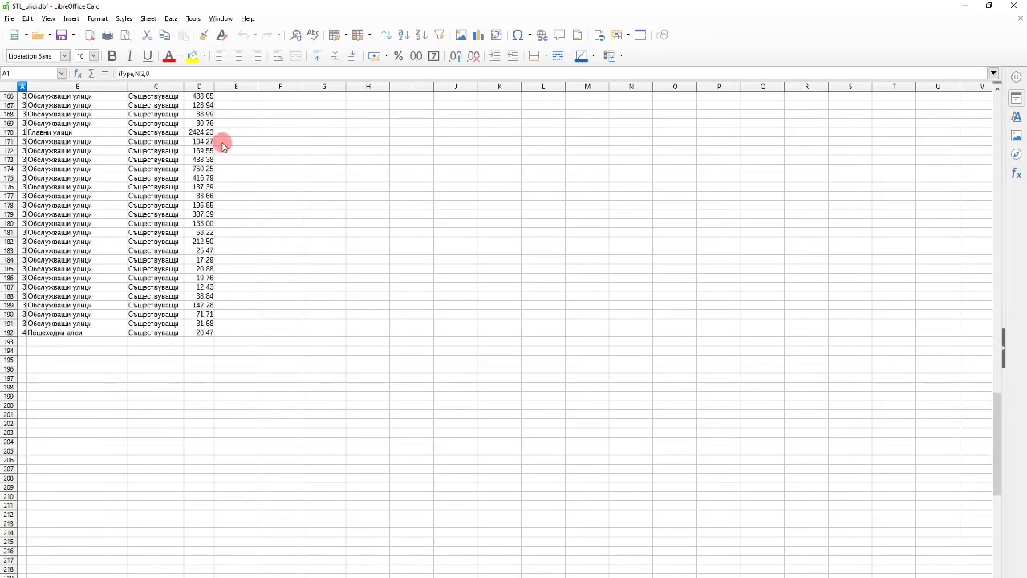
pyautogui.click(206, 345)
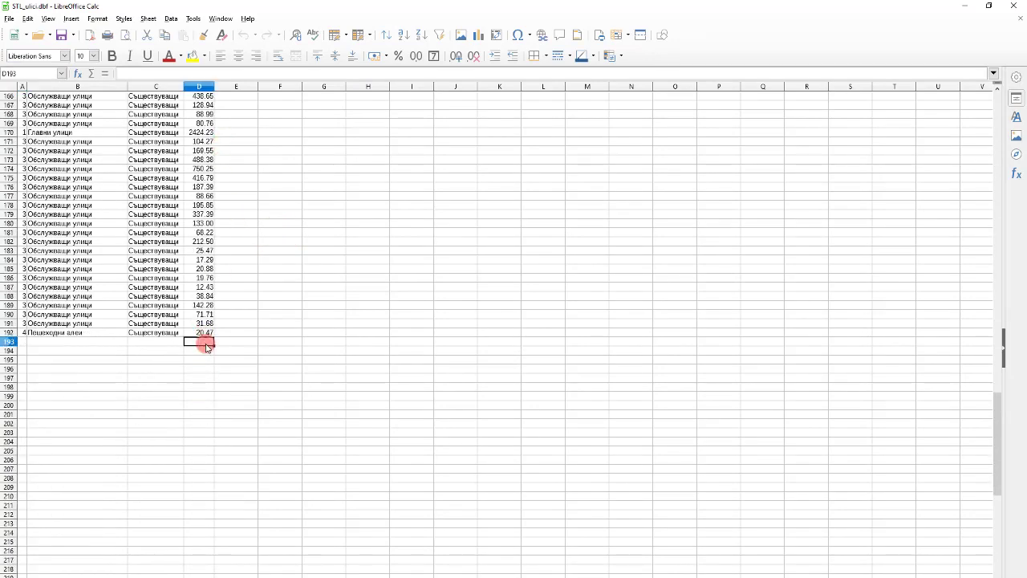
pyautogui.write('=SUM(')
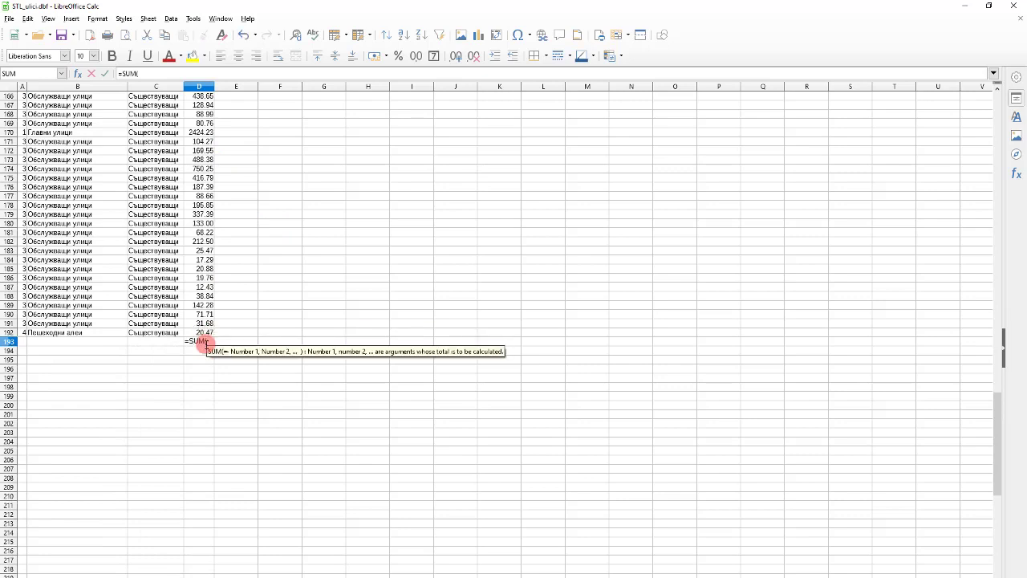
pyautogui.click(196, 331)
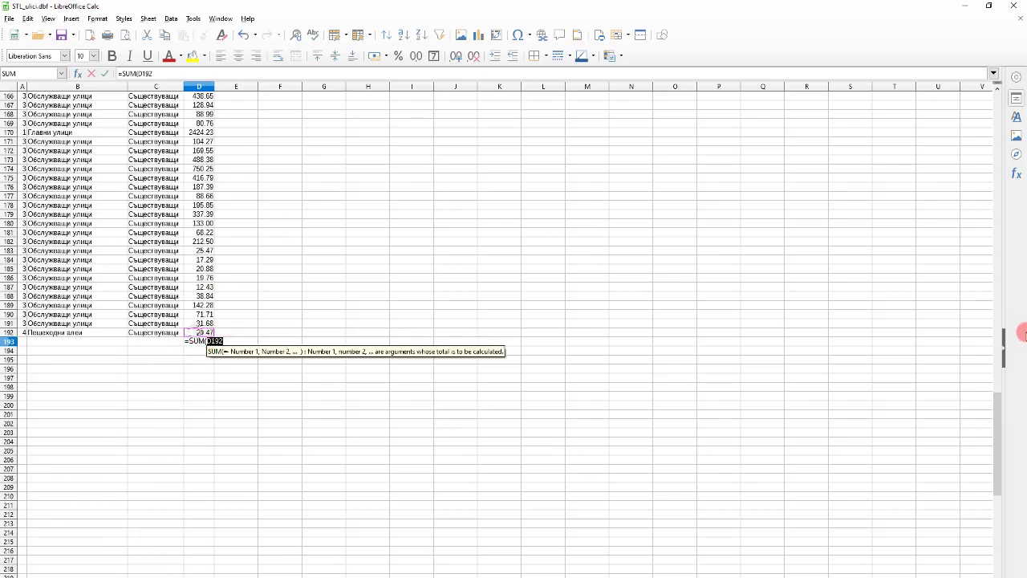
pyautogui.moveTo(1001, 409); pyautogui.dragTo(975, 50)
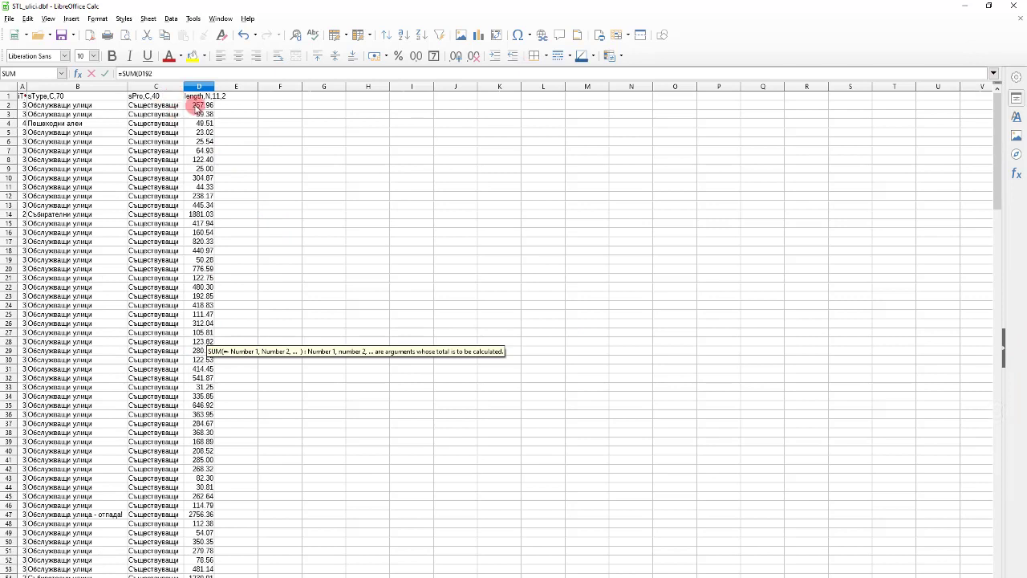
pyautogui.keyDown('shift'); pyautogui.click(197, 106); pyautogui.keyUp('shift')
pyautogui.press('Return')
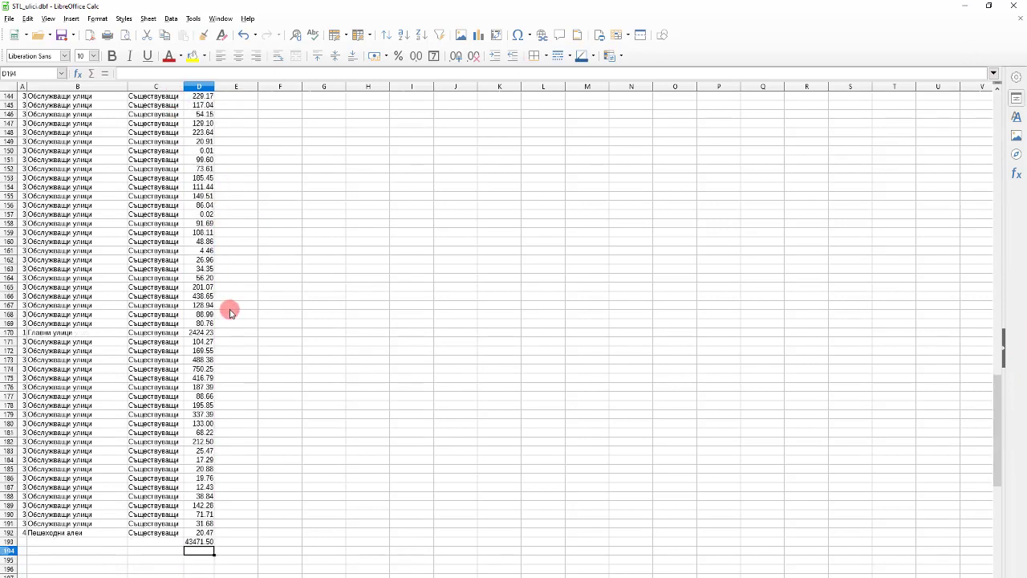
pyautogui.scroll(-1, 205, 469)
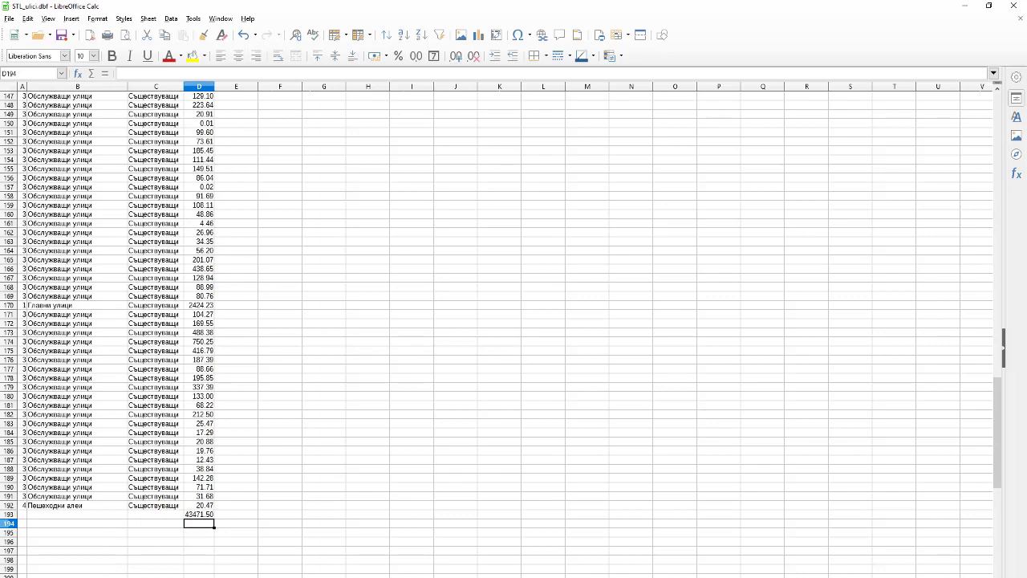
# Start a Notepad note recording 'stl_ulici = 43471.50 m', then return to the Calc sheet.
pyautogui.press('super')
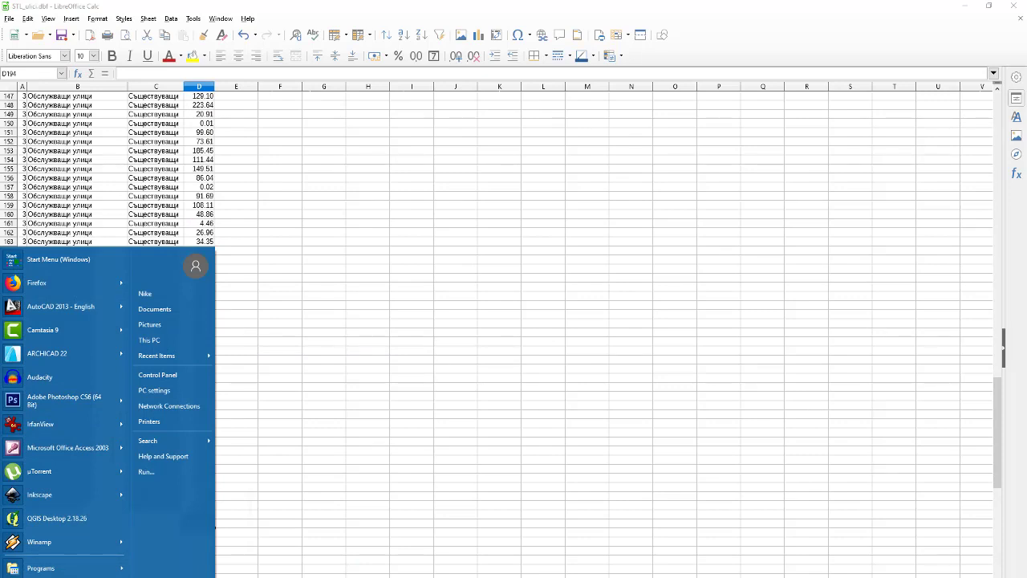
pyautogui.write('notepad')
pyautogui.press('Return')
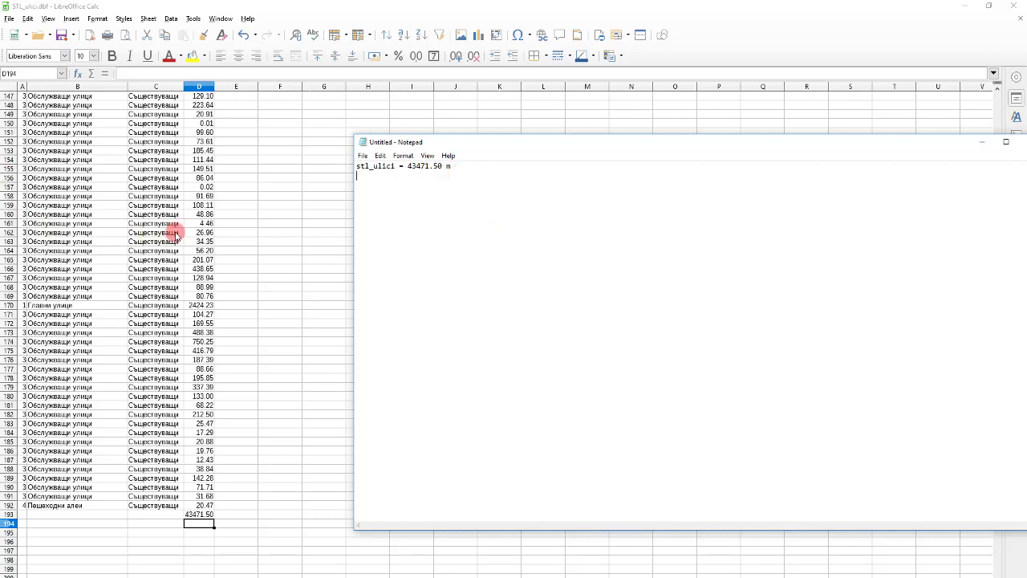
pyautogui.click(173, 232)
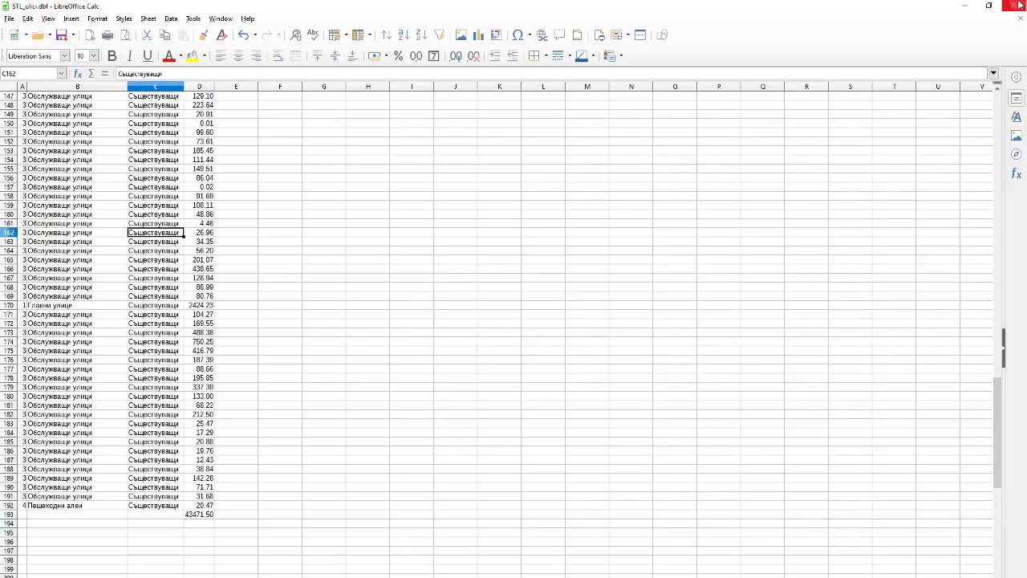
# Open STLo_ulici_sela.dbf in Calc from the File Explorer 'ulici' search results.
pyautogui.click(513, 495)
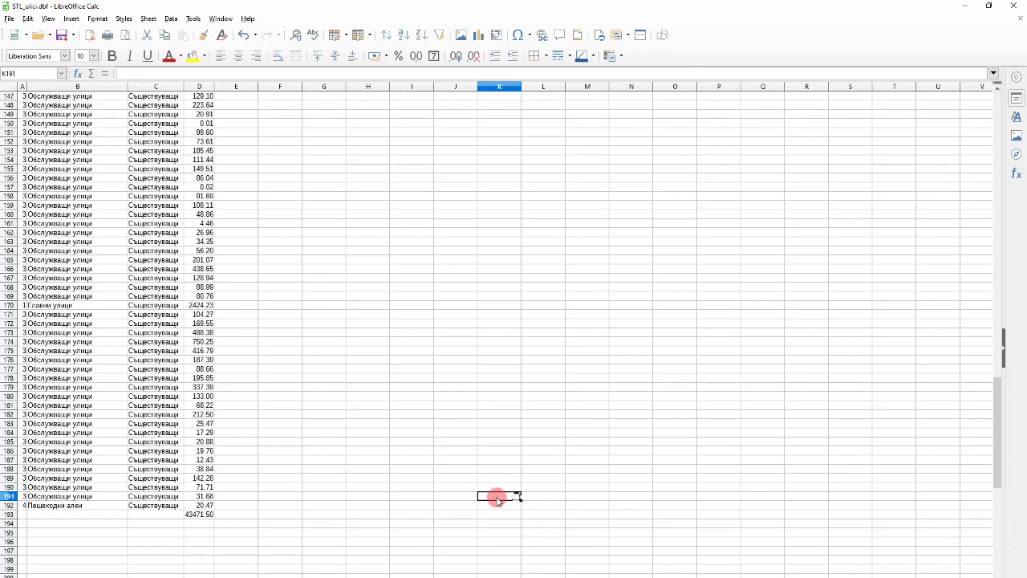
pyautogui.hotkey('ctrl', 'o')
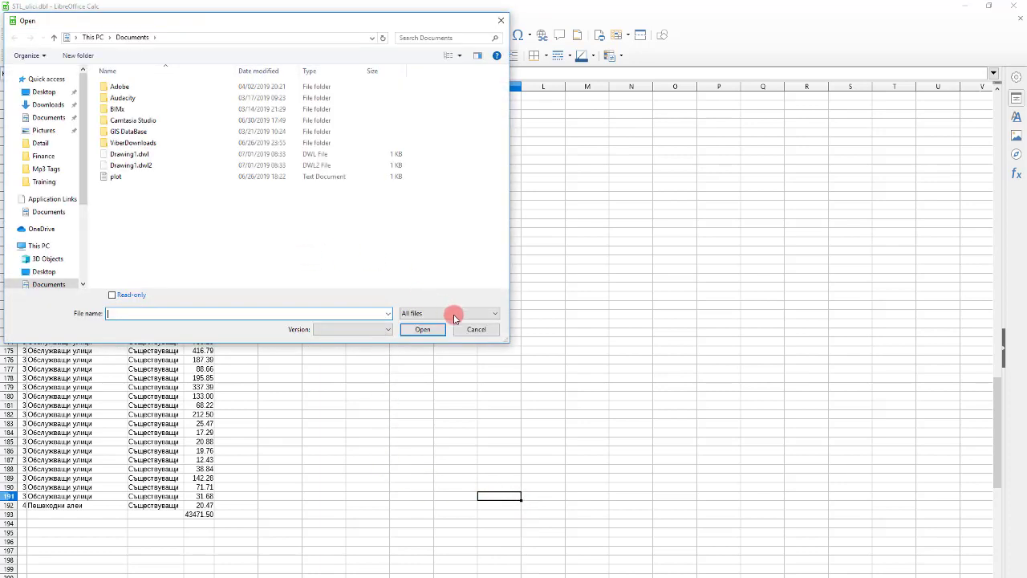
pyautogui.click(468, 323)
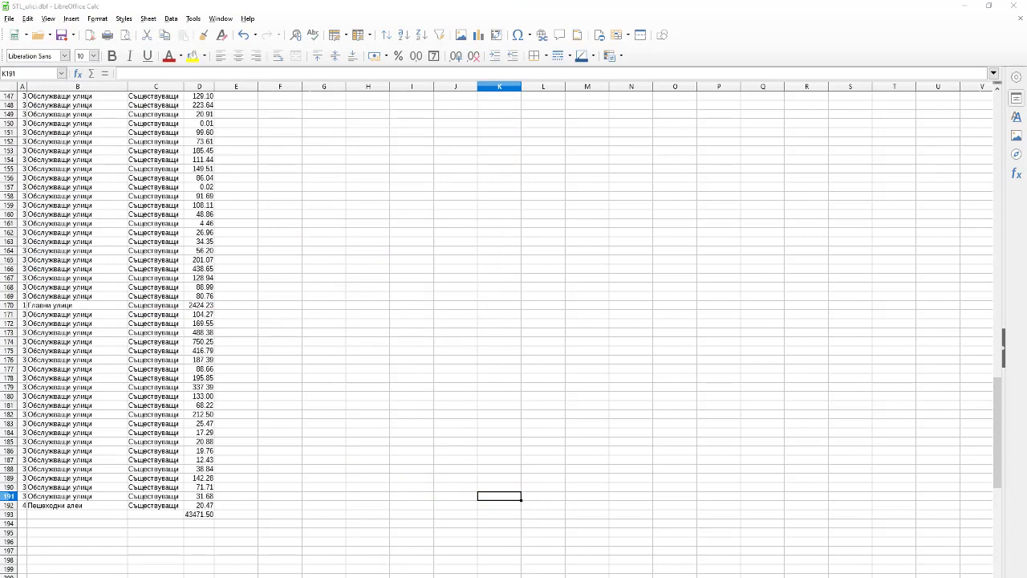
pyautogui.hotkey('alt', 'Tab')
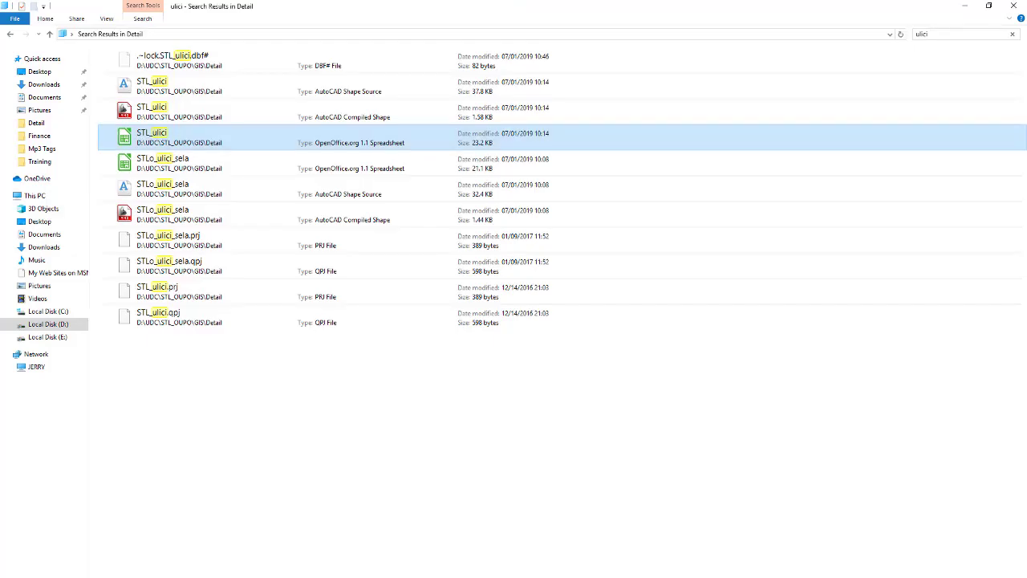
pyautogui.click(193, 161)
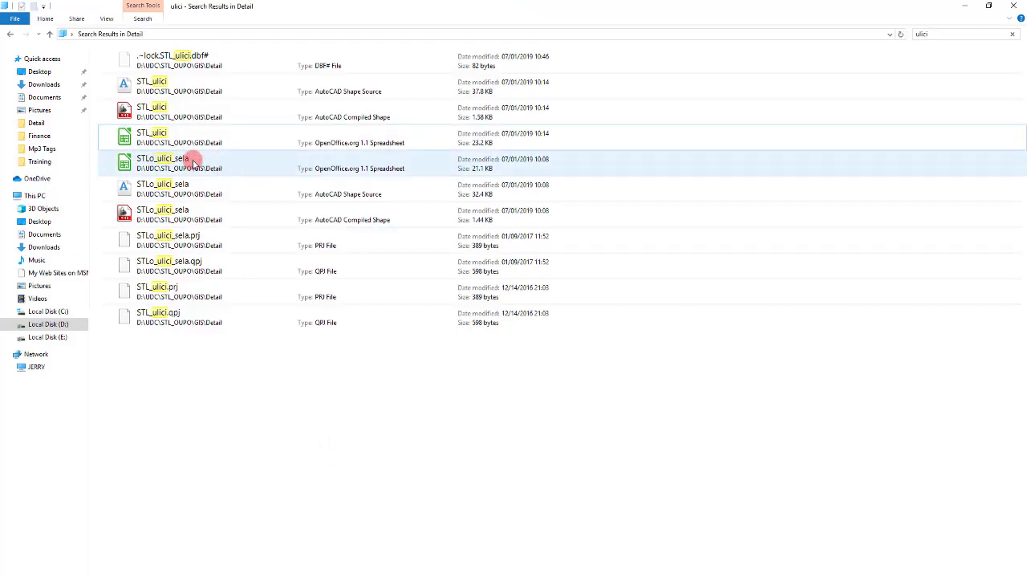
pyautogui.doubleClick(193, 160)
# Sum the STLo_ulici_sela length column into D175, giving 40534.15.
pyautogui.scroll(-15, 131, 199)
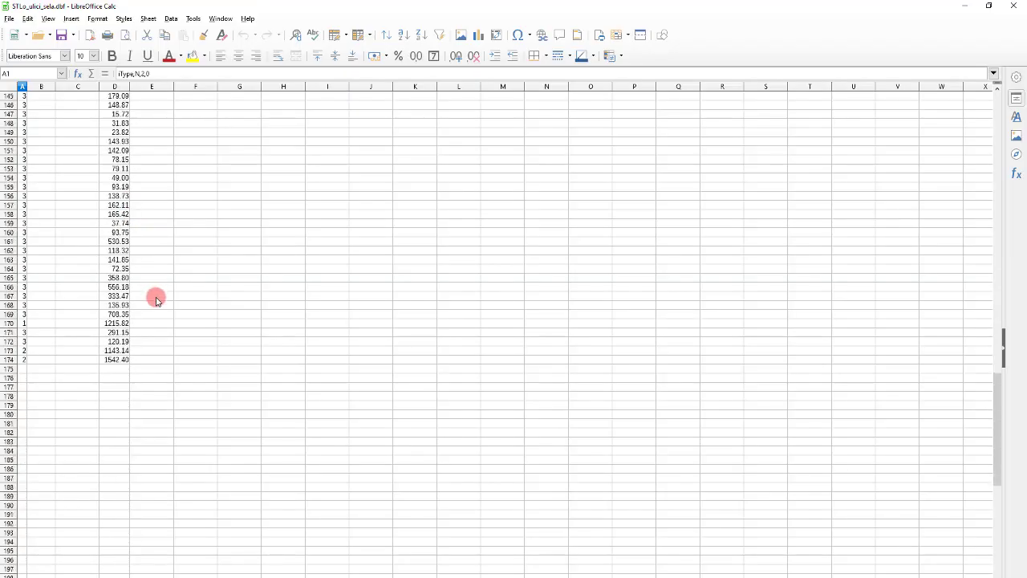
pyautogui.scroll(-5, 128, 281)
pyautogui.click(121, 233)
pyautogui.write('=SUM')
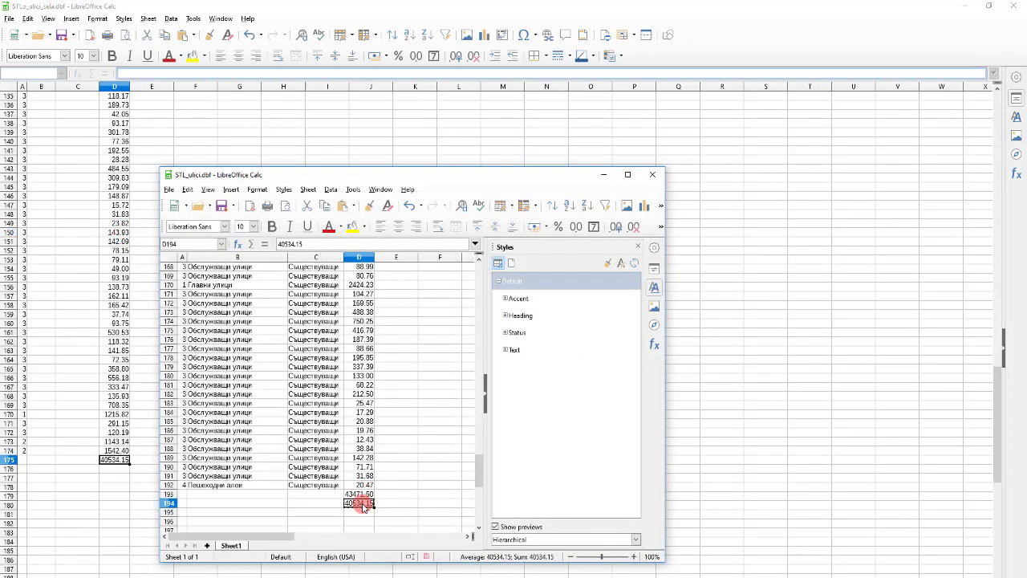
pyautogui.rightClick(362, 504)
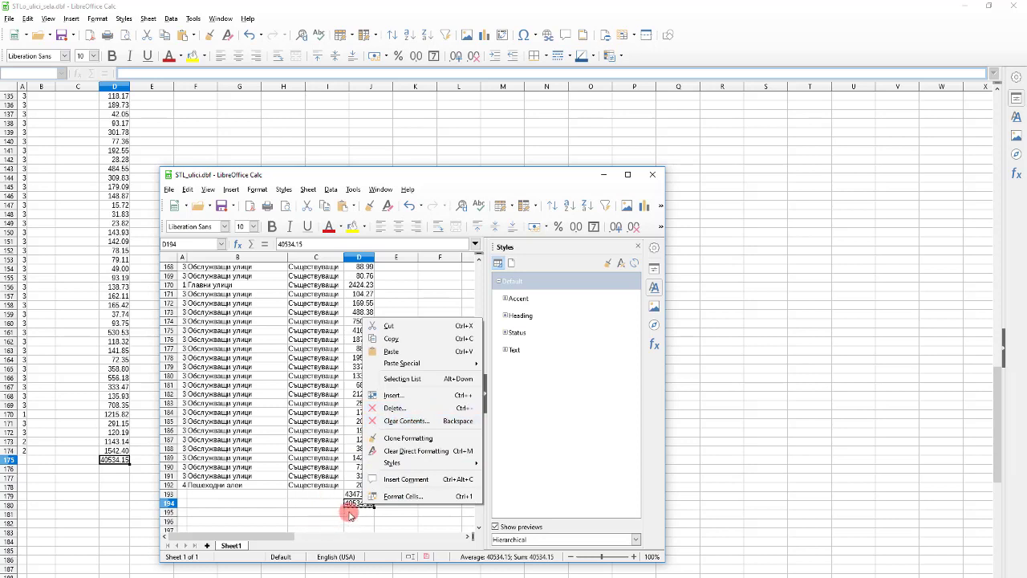
pyautogui.click(347, 511)
# Paste the total into Notepad as a second line reading 'stl_ulici_sela 40534.15m'.
pyautogui.hotkey('alt', 'Tab')
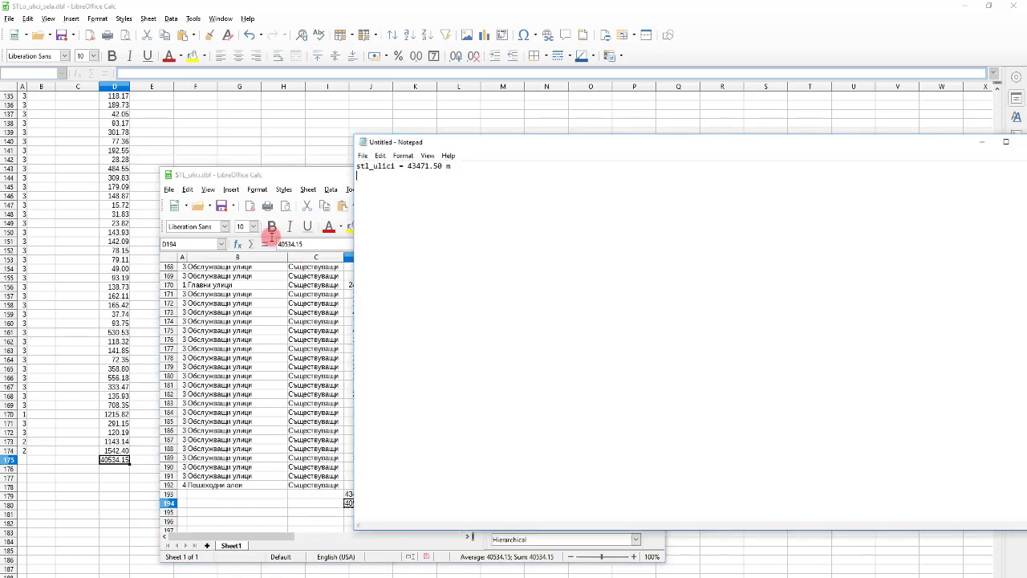
pyautogui.write('40534.15')
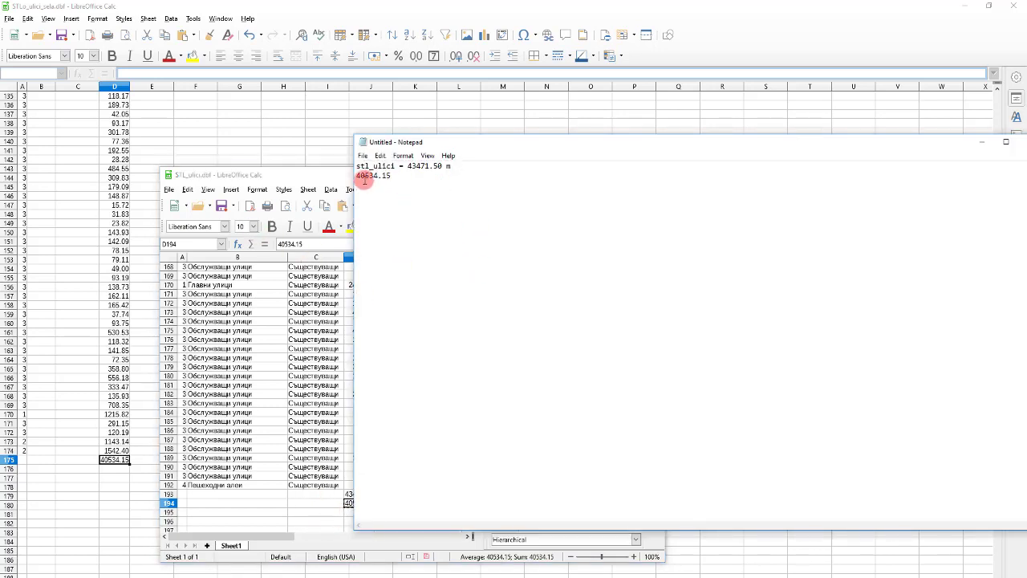
pyautogui.press('Up')
pyautogui.write('s')
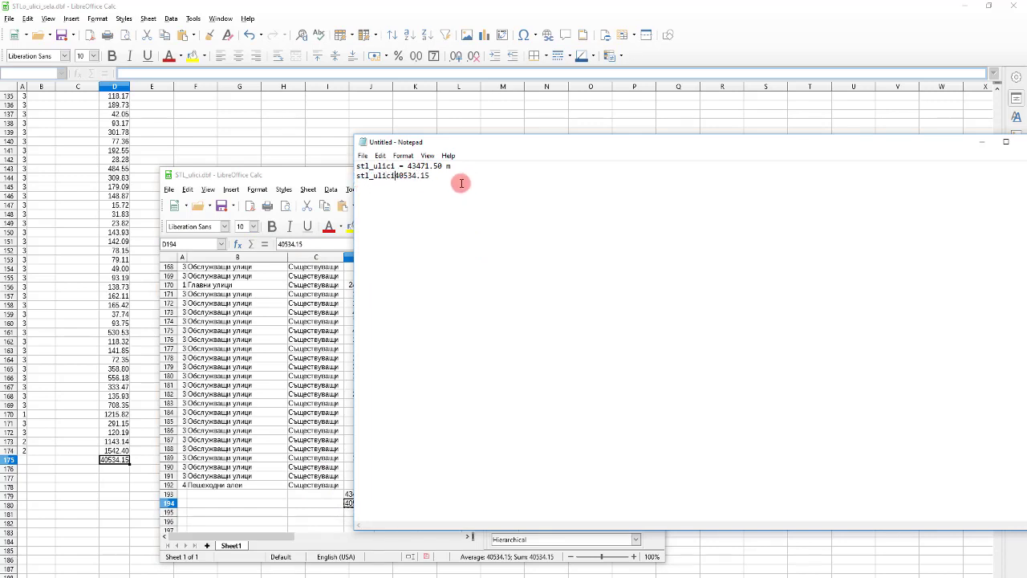
pyautogui.click(456, 176)
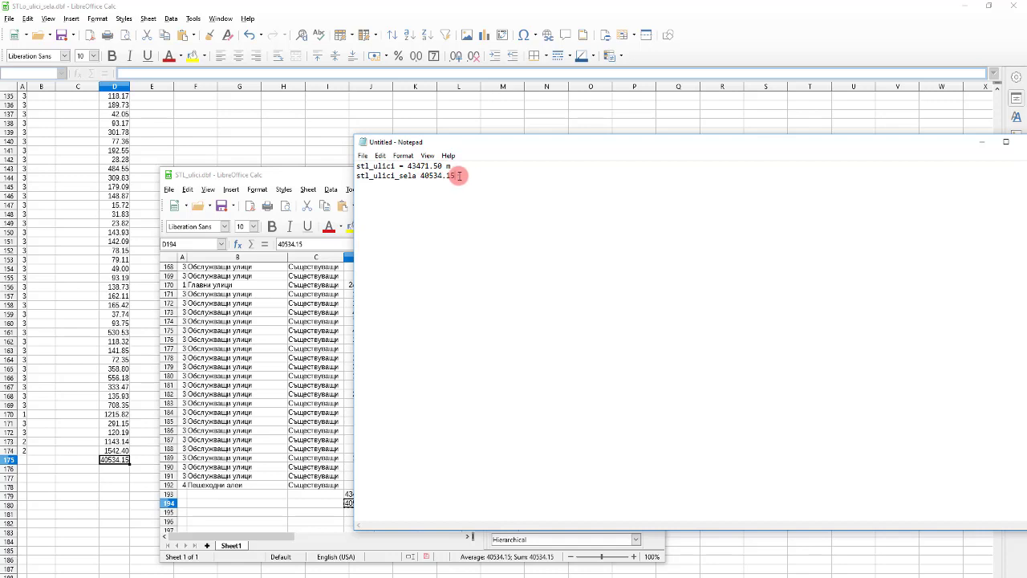
pyautogui.write('m')
pyautogui.press('Return')
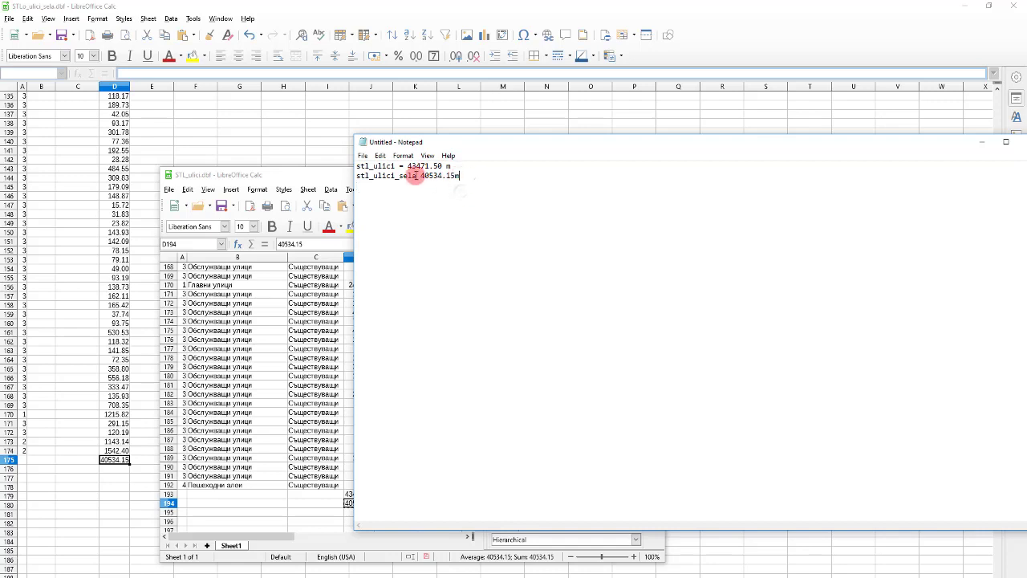
pyautogui.hotkey('ctrl', 'a')
pyautogui.click(450, 215)
# Bring the STLo_ulici_sela sheet back in front and scroll up to row 1.
pyautogui.click(245, 121)
pyautogui.scroll(16, 155, 153)
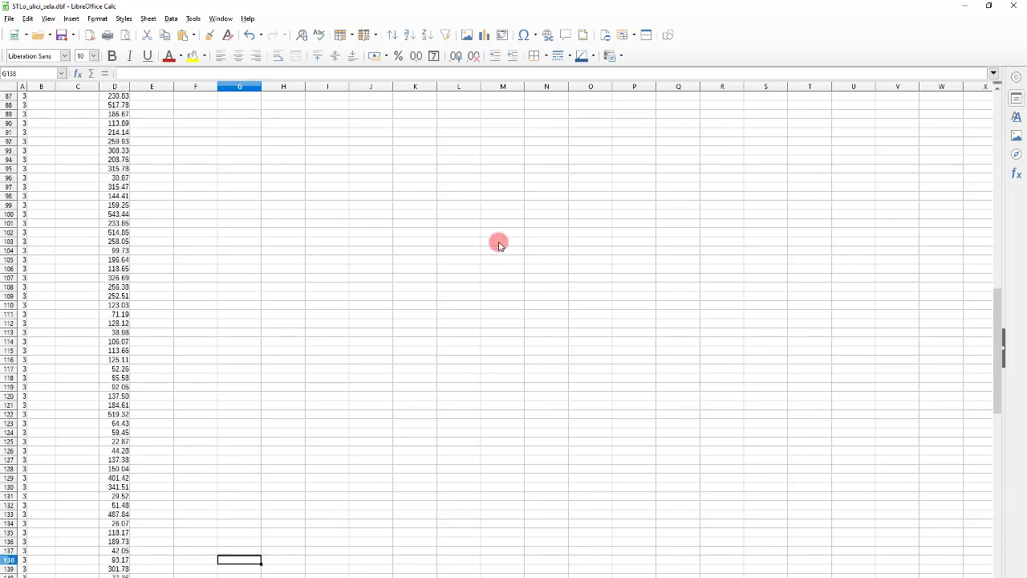
pyautogui.scroll(12, 559, 248)
pyautogui.scroll(17, 202, 218)
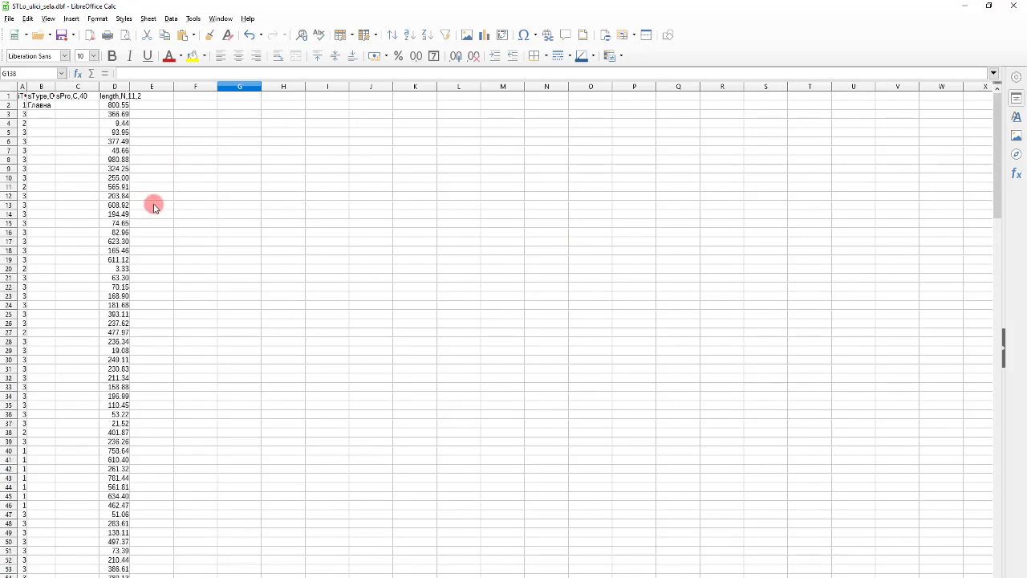